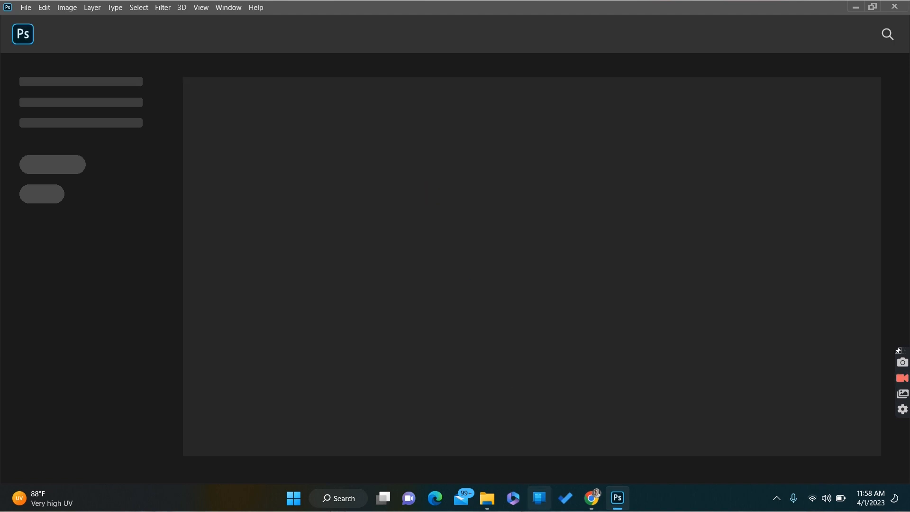
- Load javascript scopes (global, local, block).mp4 from the Full video folder on drive D into Photoshop
click(485, 500)
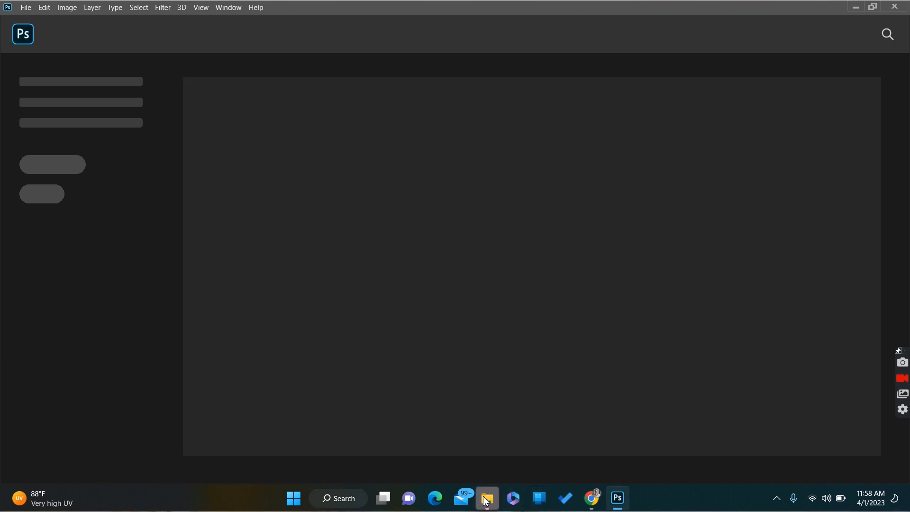
click(855, 7)
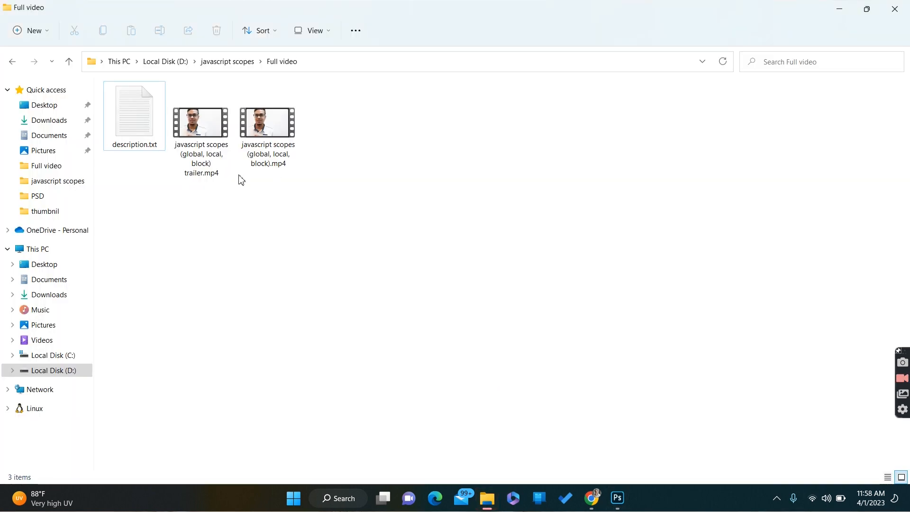
click(277, 155)
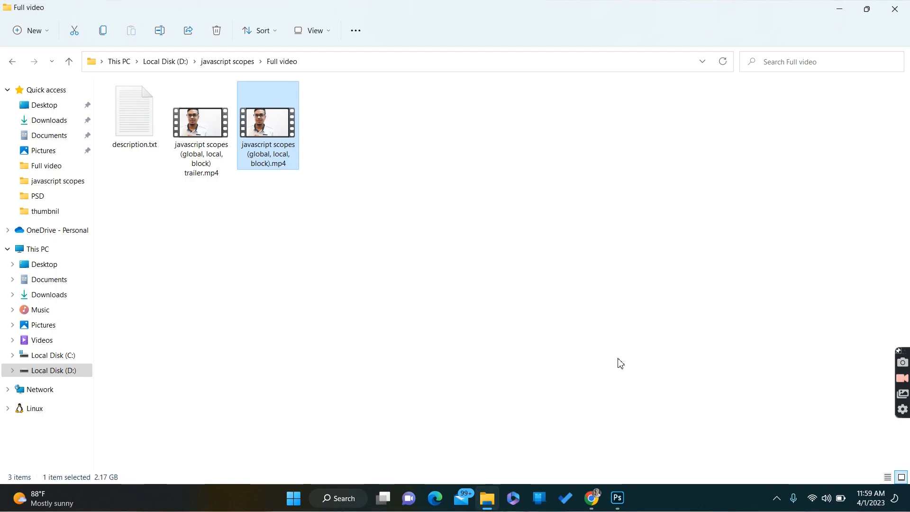
click(618, 499)
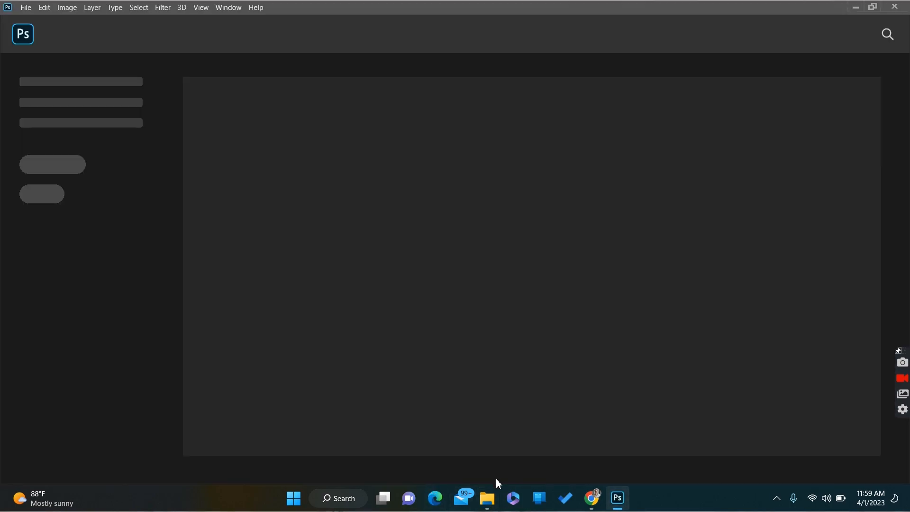
click(492, 499)
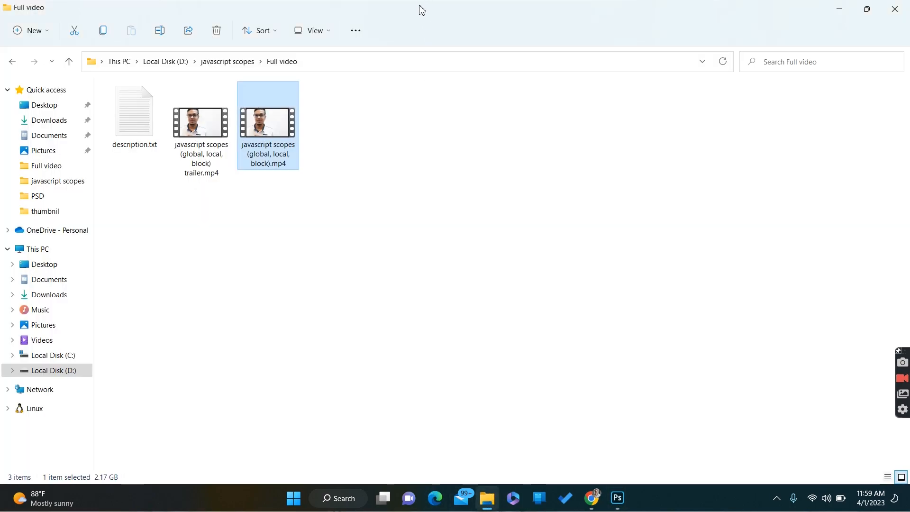
drag(475, 11, 567, 170)
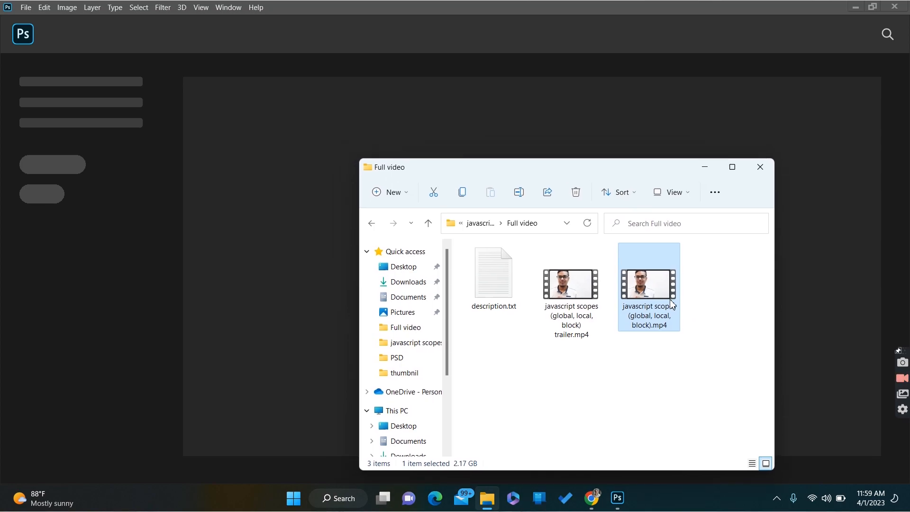
drag(666, 309, 467, 100)
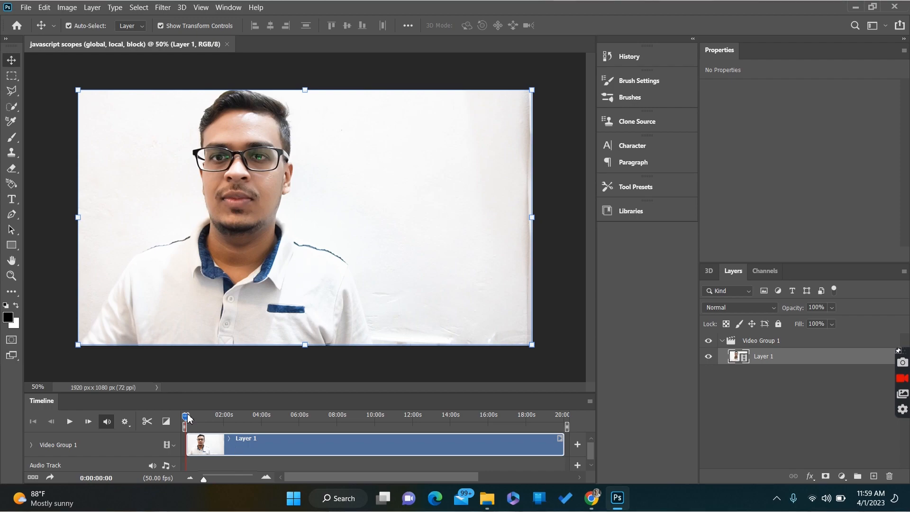
- Scrub through the opening minutes of the video to look for a suitable still frame of the presenter
mouse_move(187, 418)
drag(193, 420, 186, 419)
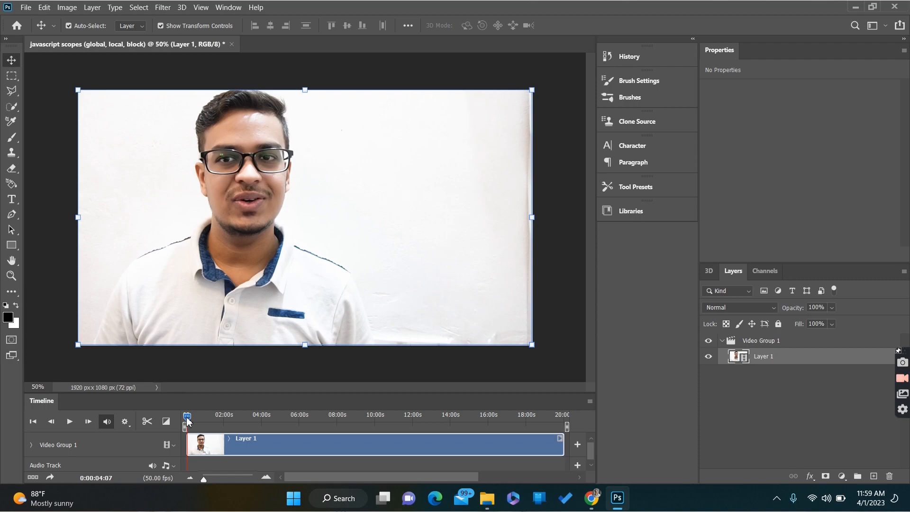
drag(191, 418, 191, 418)
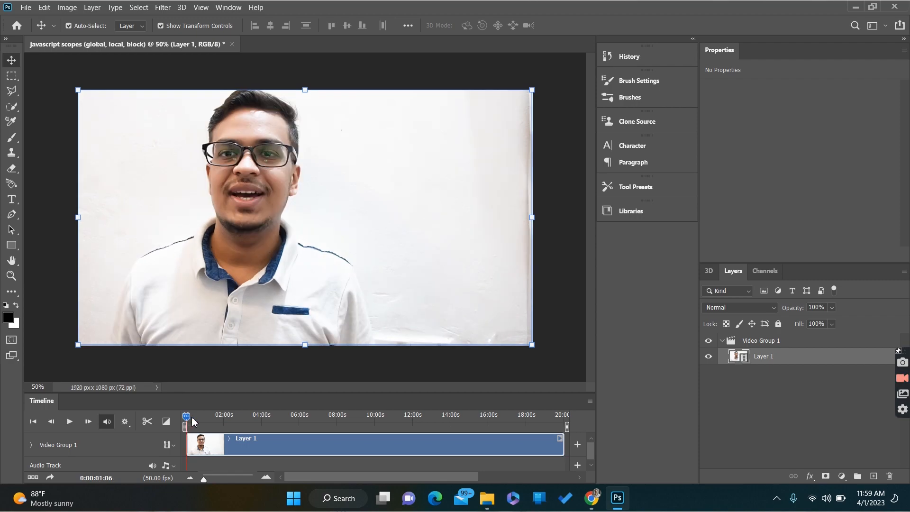
click(192, 419)
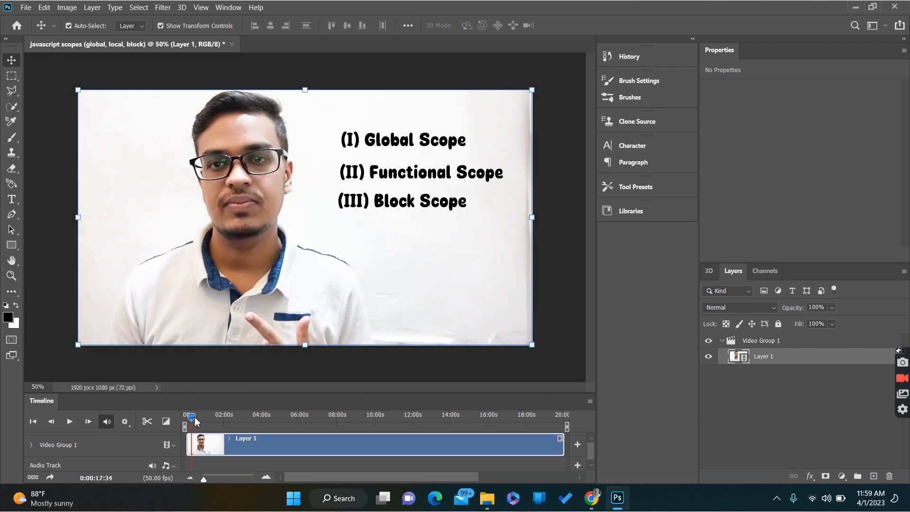
drag(197, 417, 202, 417)
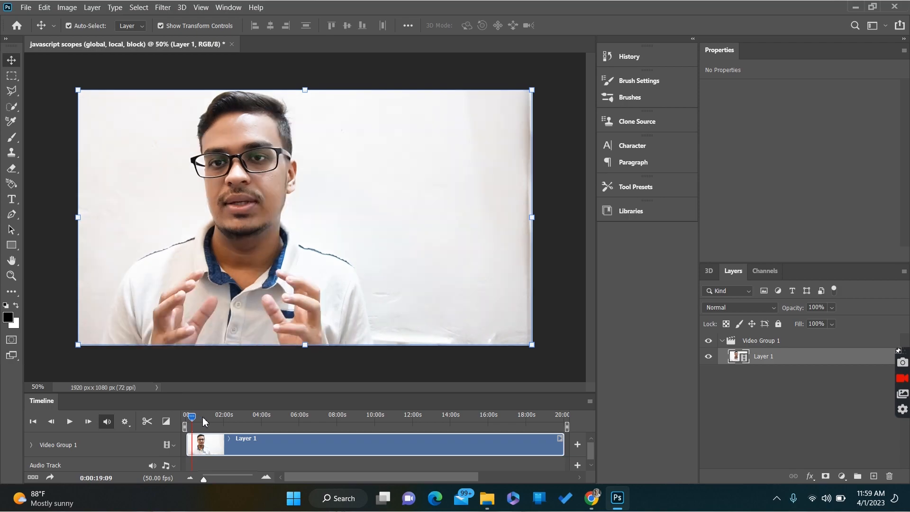
click(203, 418)
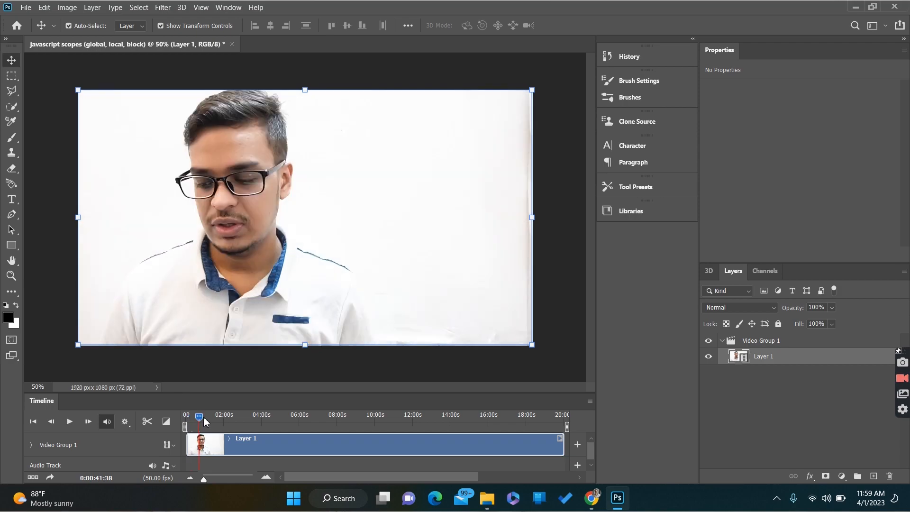
click(205, 421)
click(211, 421)
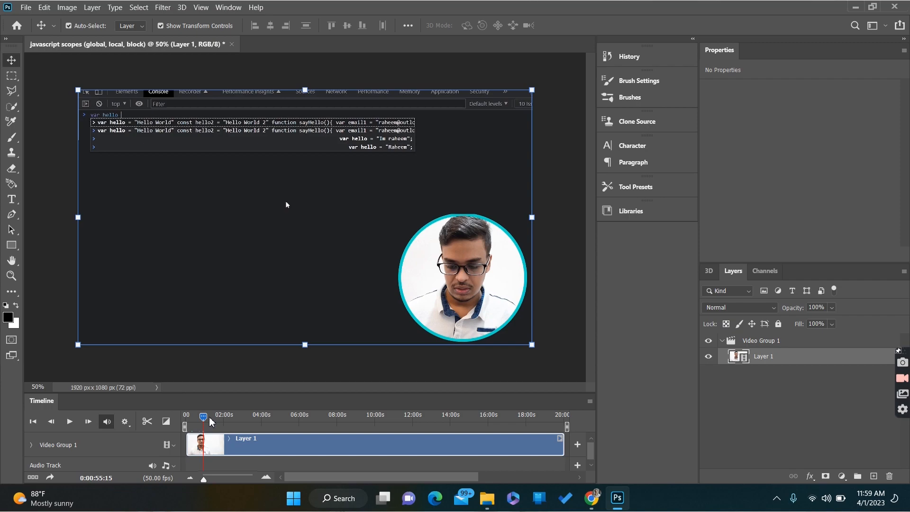
click(212, 421)
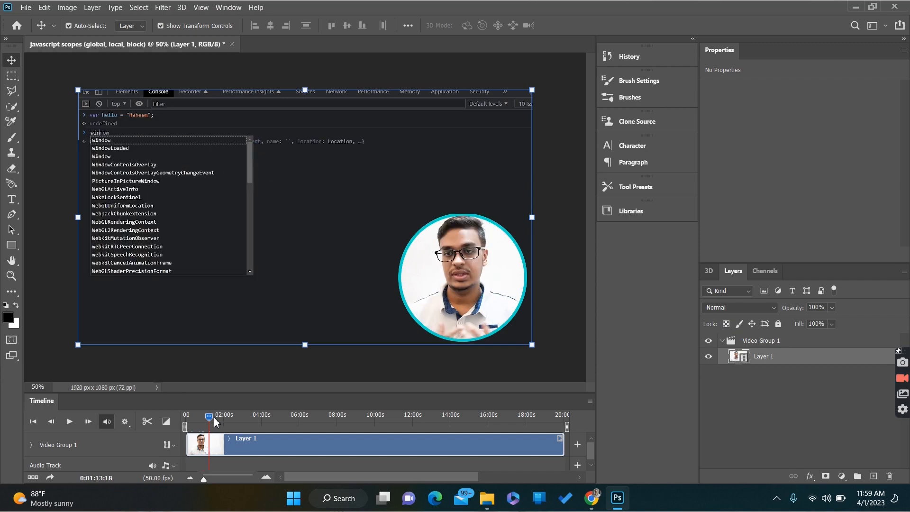
click(217, 422)
click(216, 422)
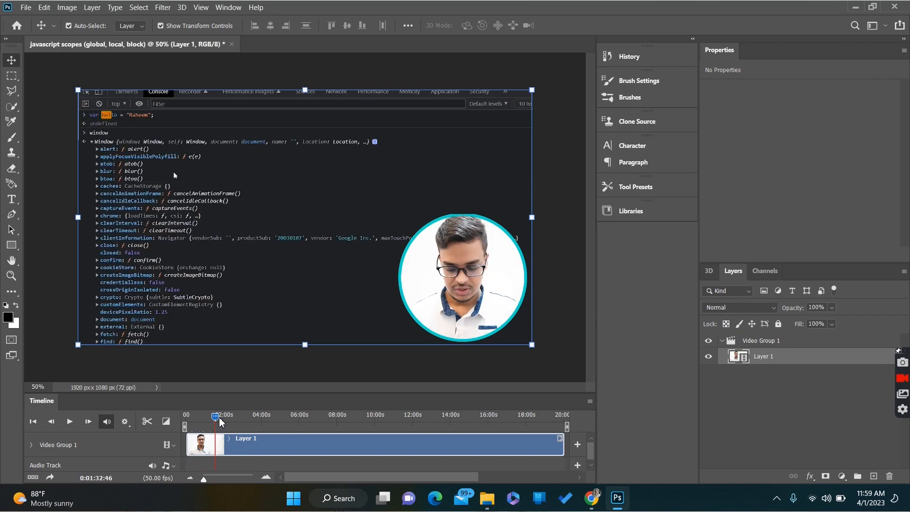
click(219, 422)
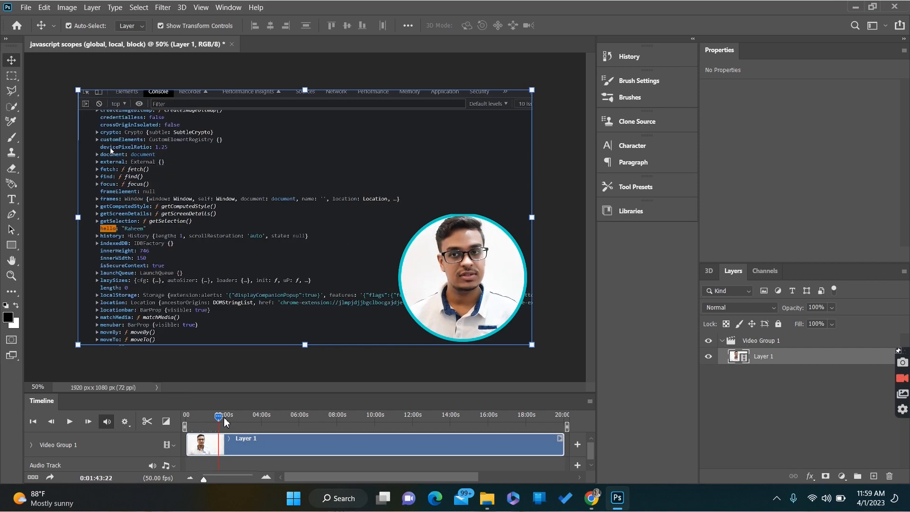
click(228, 421)
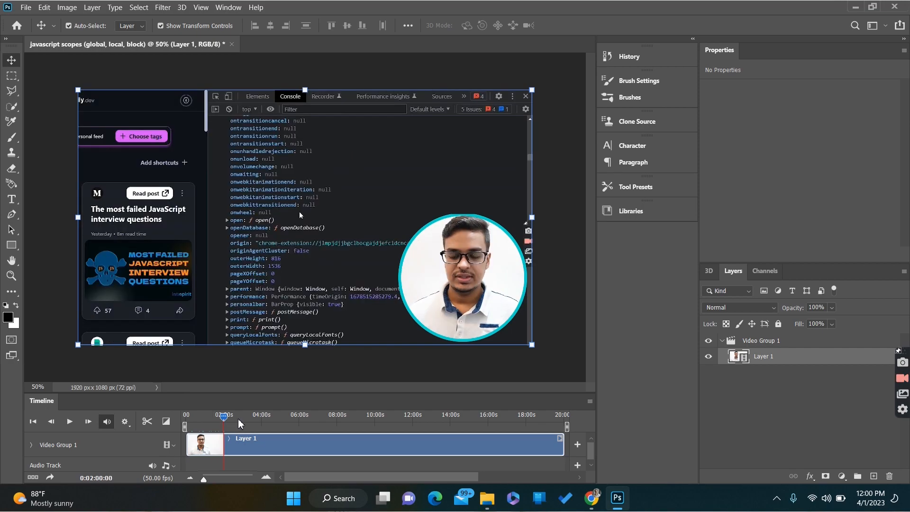
click(239, 421)
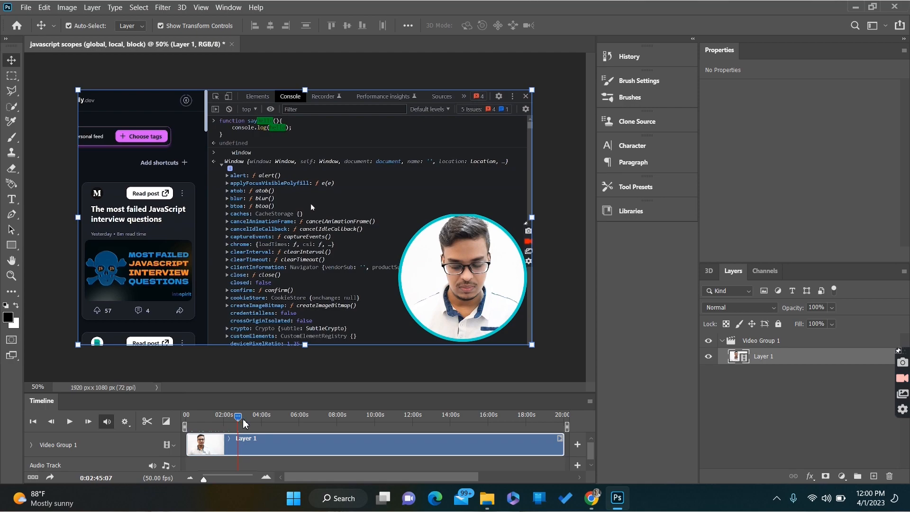
click(255, 421)
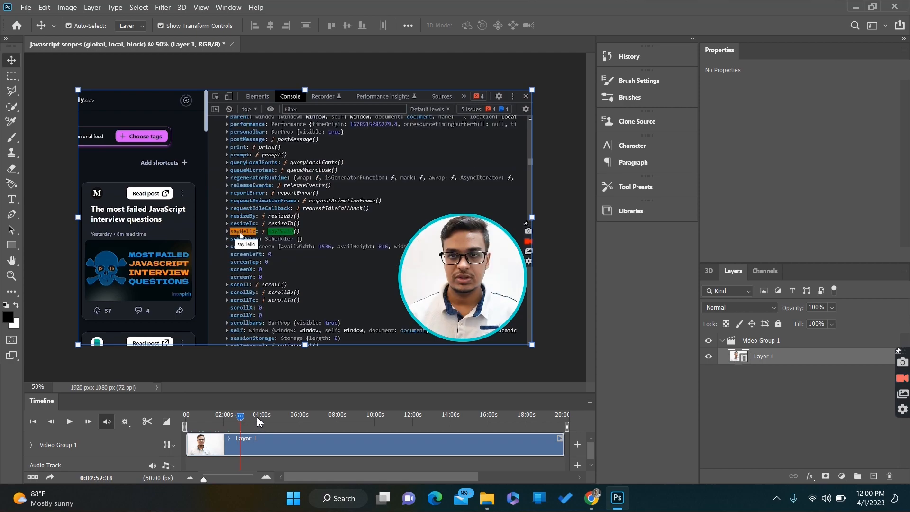
click(257, 419)
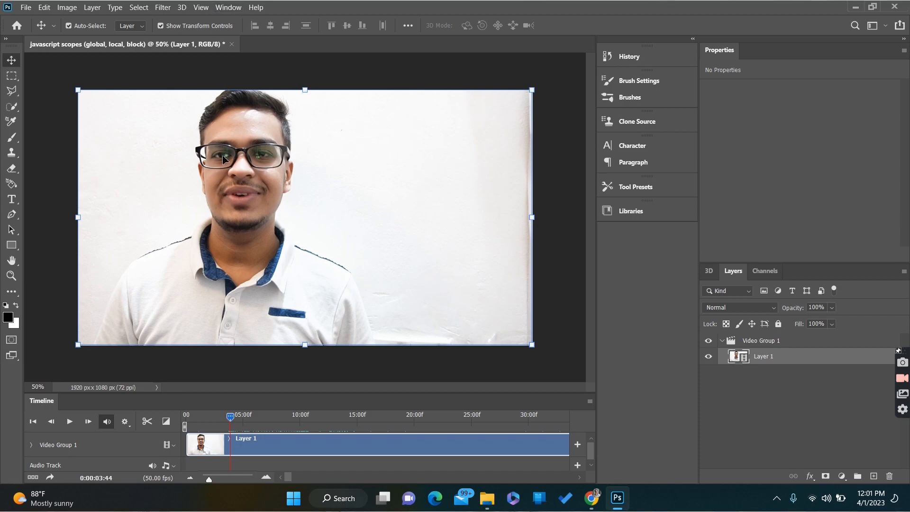
- Apply a Brightness/Contrast adjustment to the current video frame with brightness 14 and slightly raised contrast
click(68, 10)
mouse_move(96, 36)
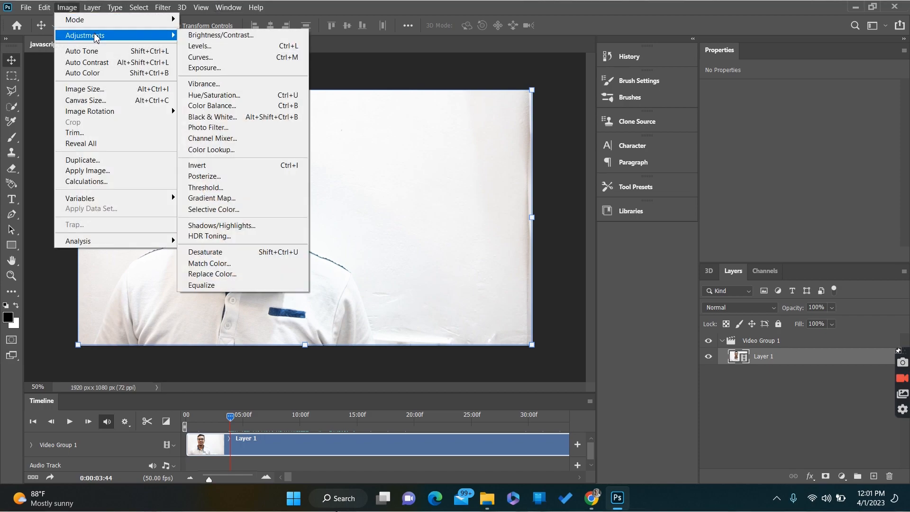
click(220, 35)
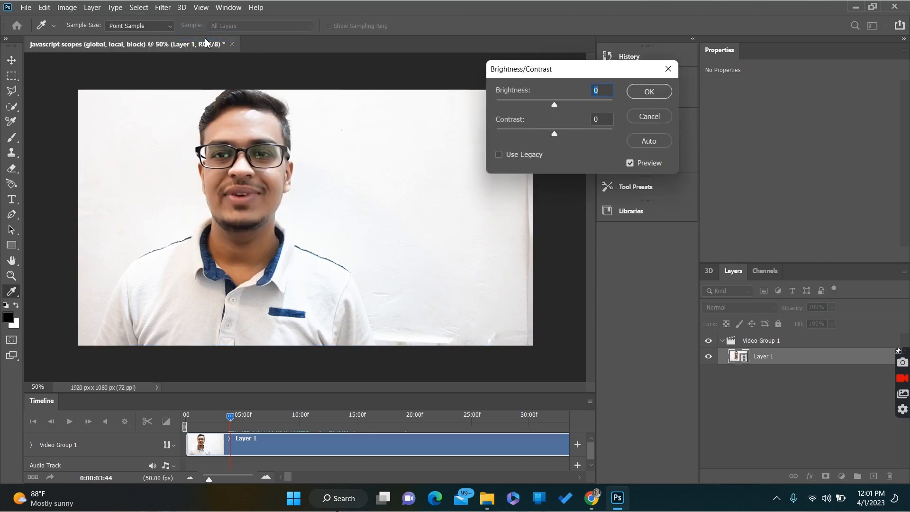
drag(553, 106, 559, 105)
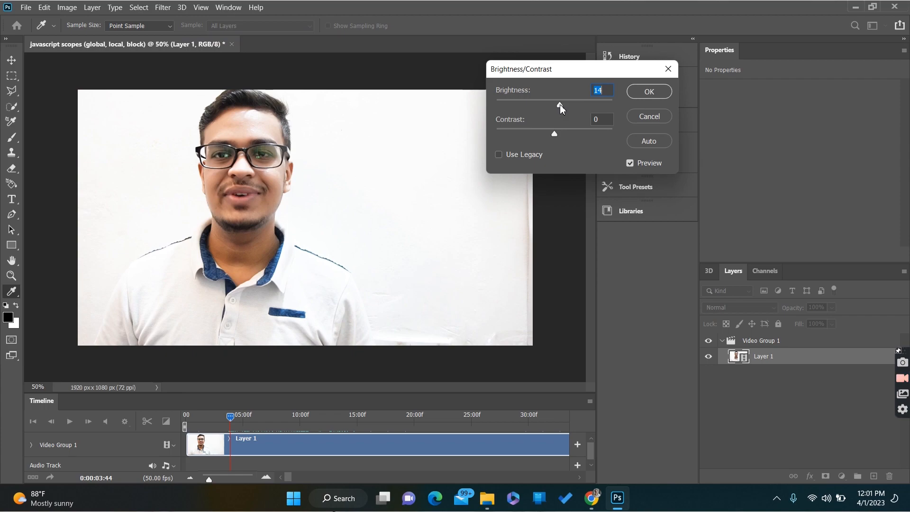
drag(554, 134, 559, 138)
click(640, 91)
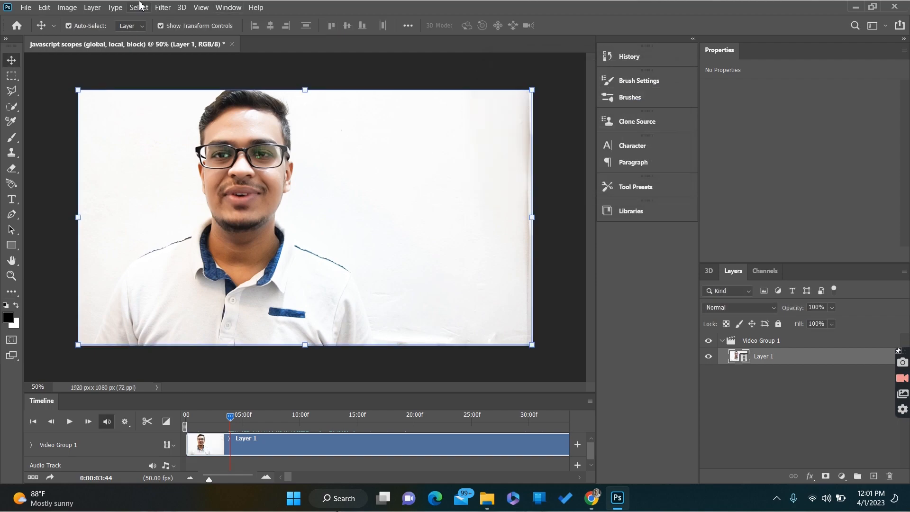
click(78, 5)
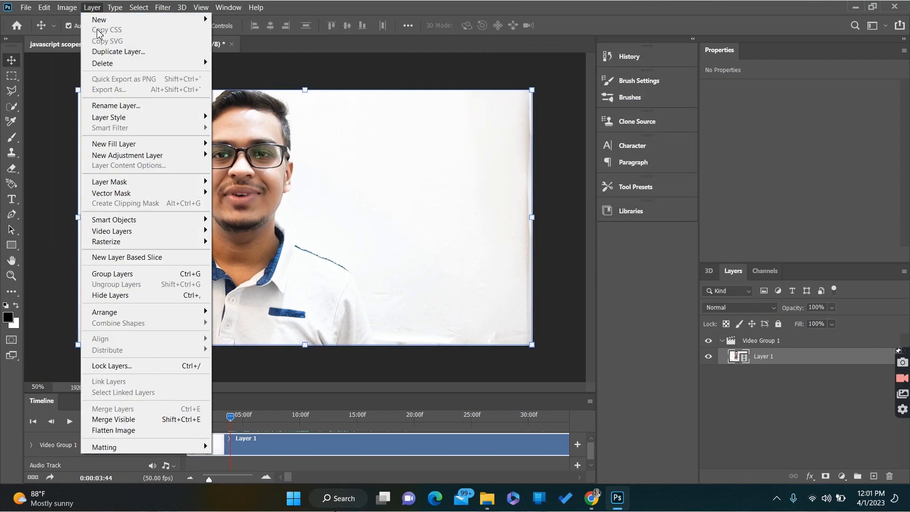
mouse_move(72, 40)
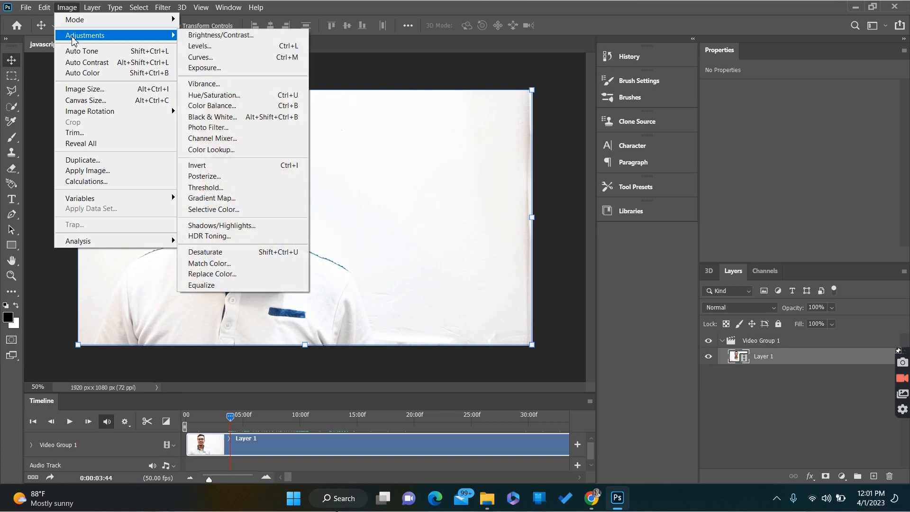
click(407, 85)
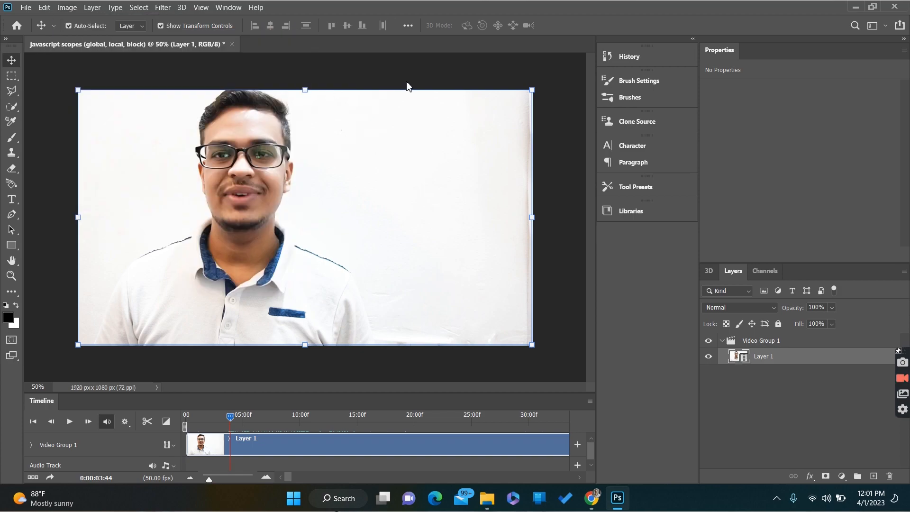
- Quick-export the current frame as a PNG named image1 in the Full video folder
click(25, 8)
mouse_move(119, 174)
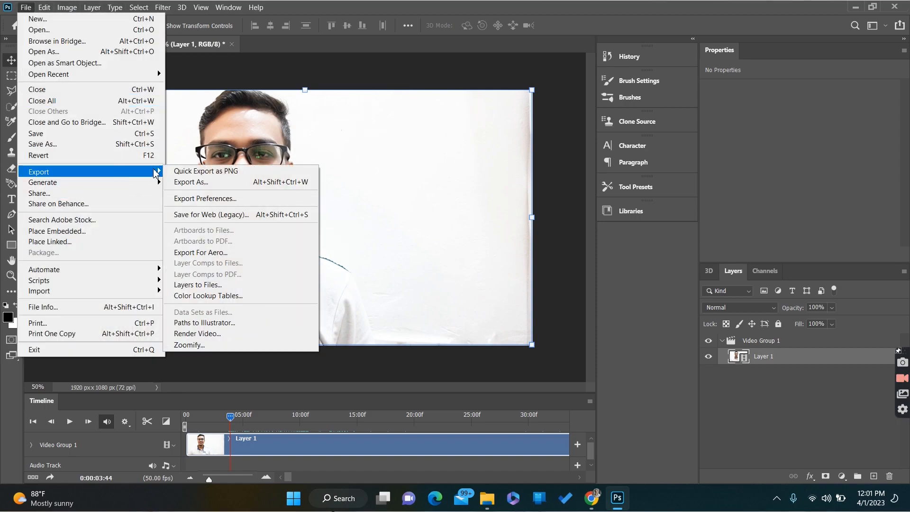
click(190, 172)
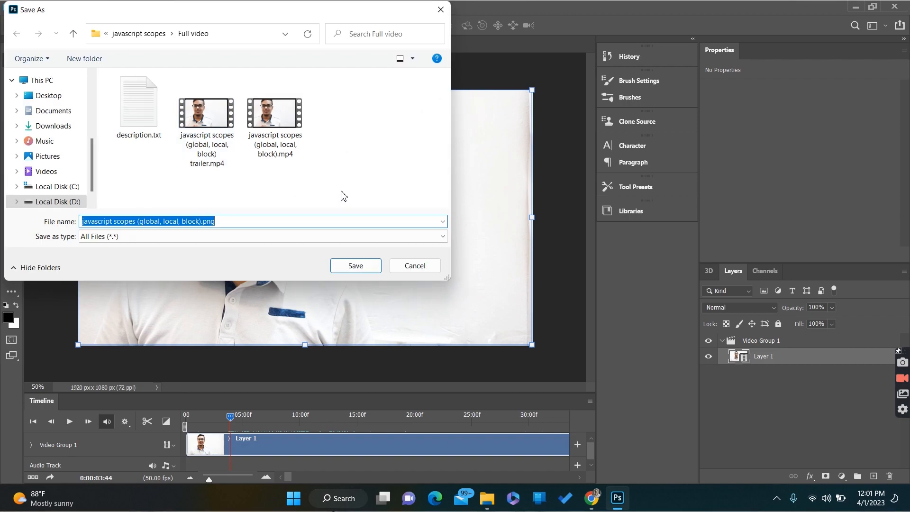
drag(251, 221, 95, 226)
key(BackSpace)
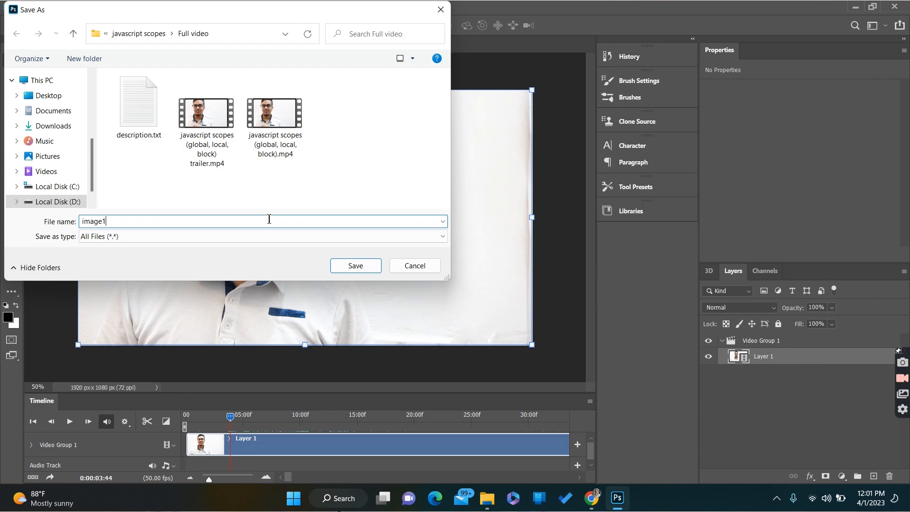
click(354, 266)
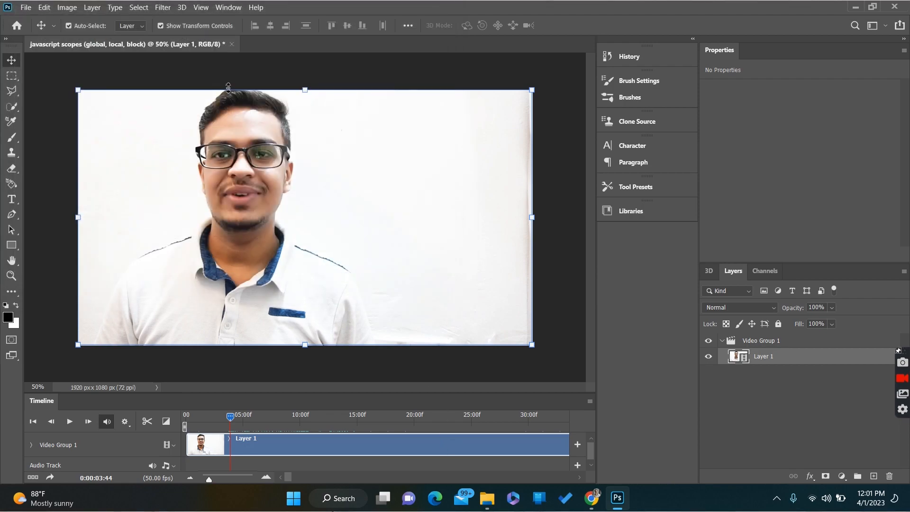
- Create a new document from the Film & Video preset HDTV 1080p, 1920 x 1080 px at 72 ppi with a white background
click(26, 7)
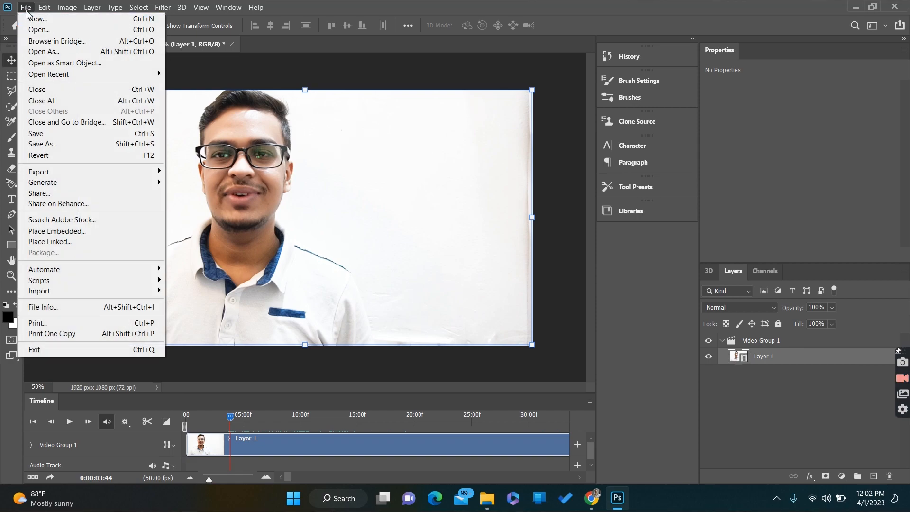
click(32, 19)
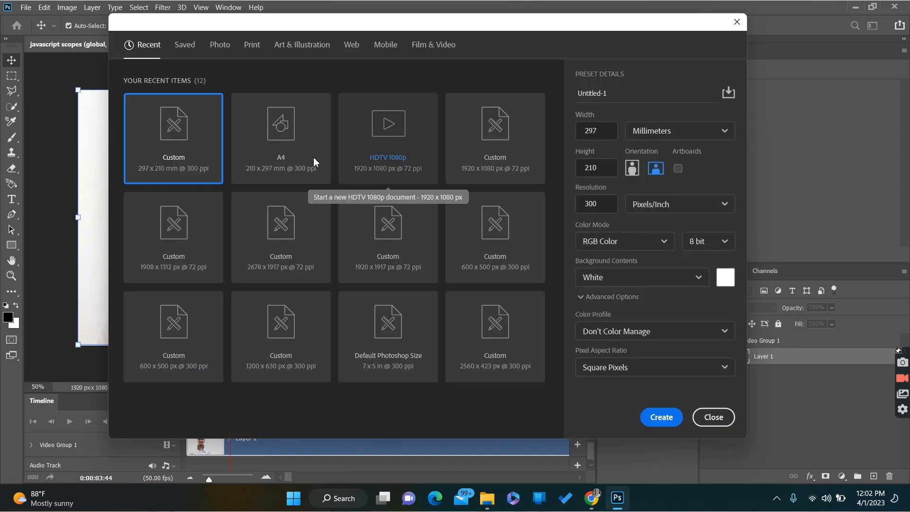
click(436, 49)
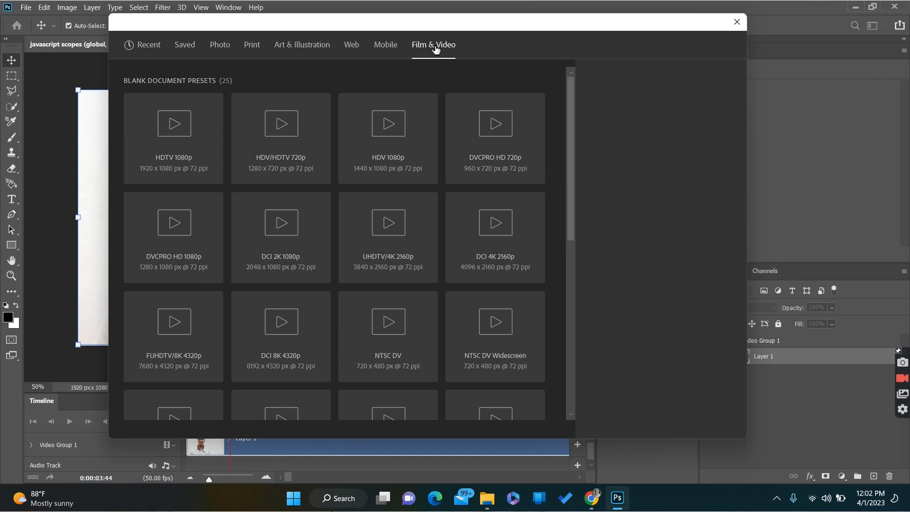
click(185, 145)
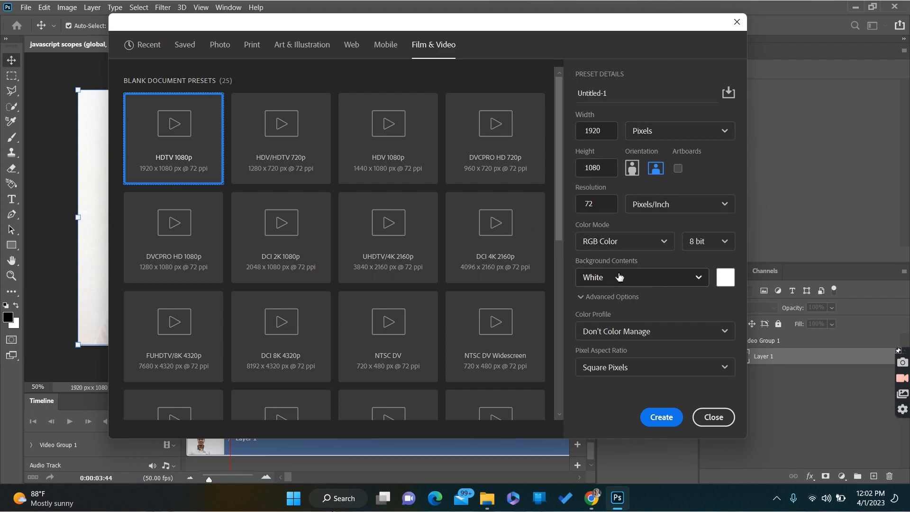
click(675, 419)
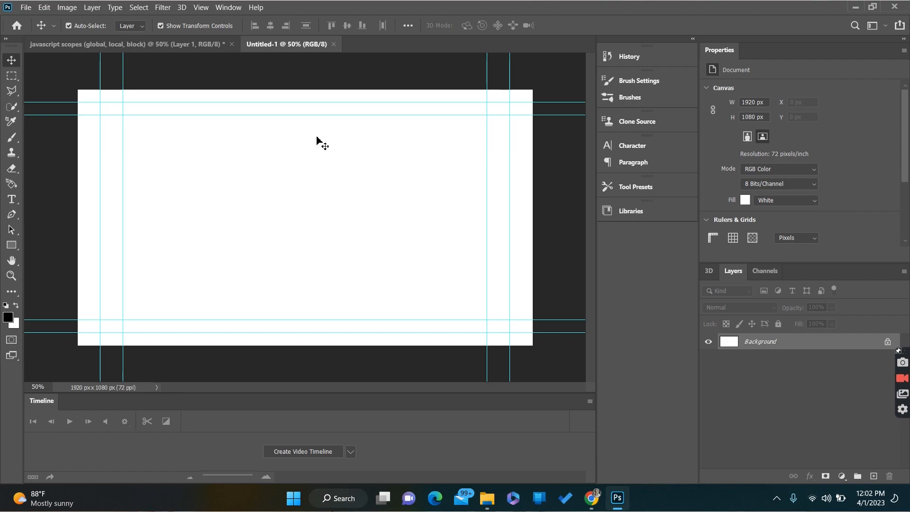
- Open image1.png from the Full video folder as a separate document alongside Untitled-1
click(130, 44)
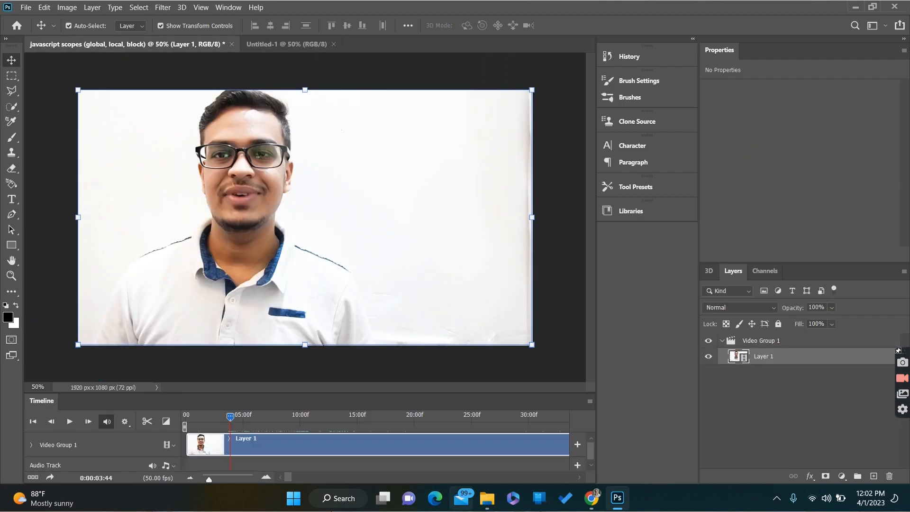
click(491, 500)
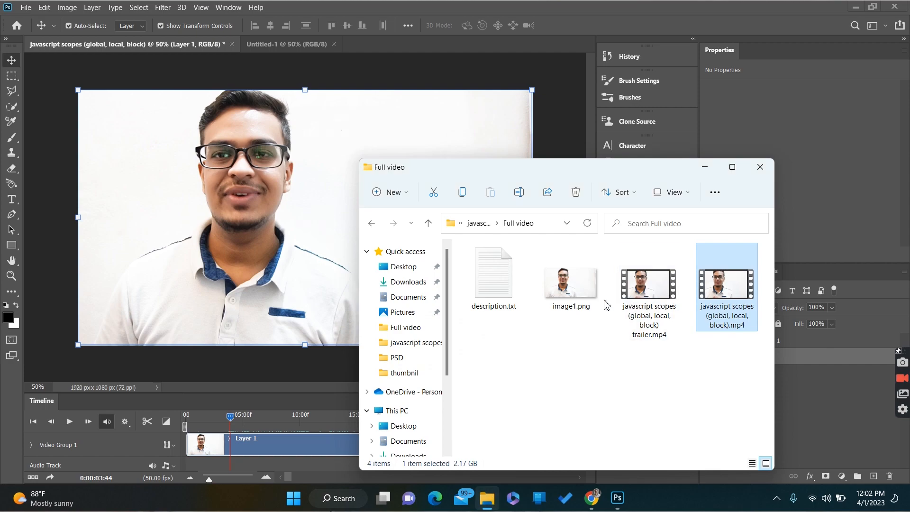
click(583, 305)
drag(583, 304, 393, 44)
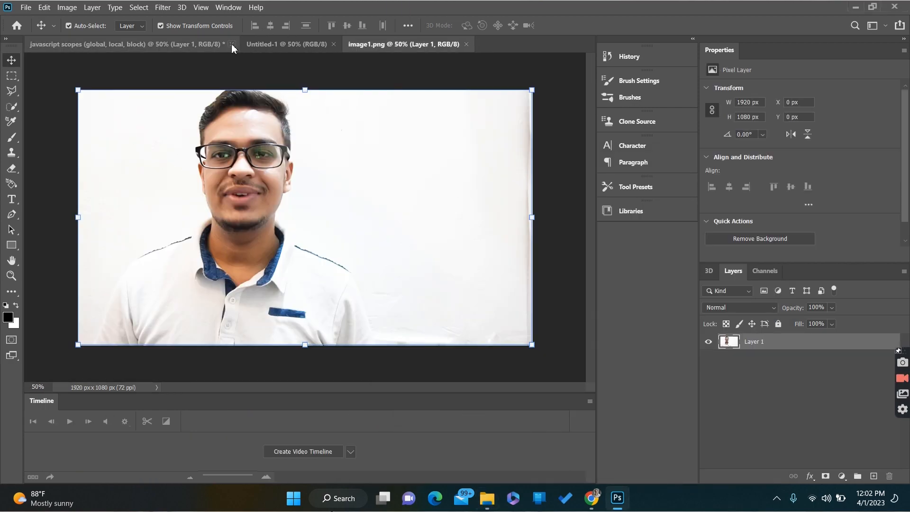
- Close the javascript scopes video document without saving its changes
click(231, 43)
click(493, 198)
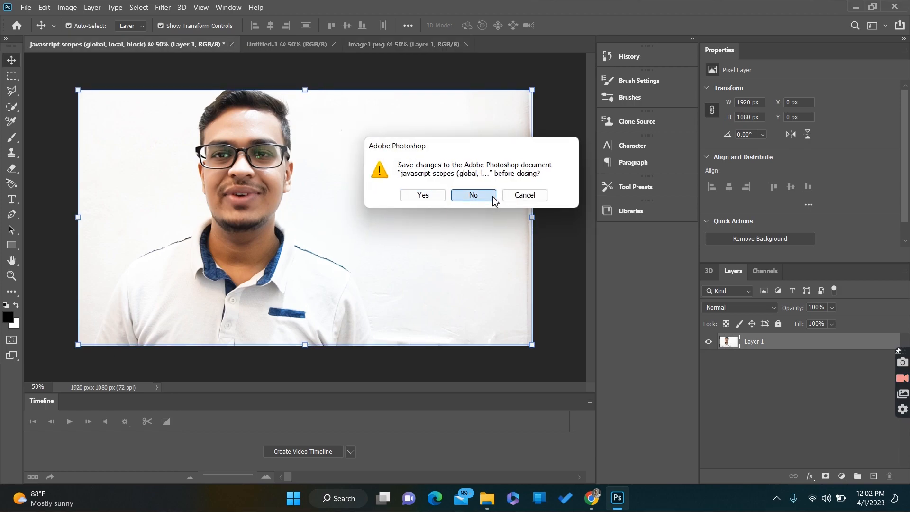
click(372, 67)
click(364, 226)
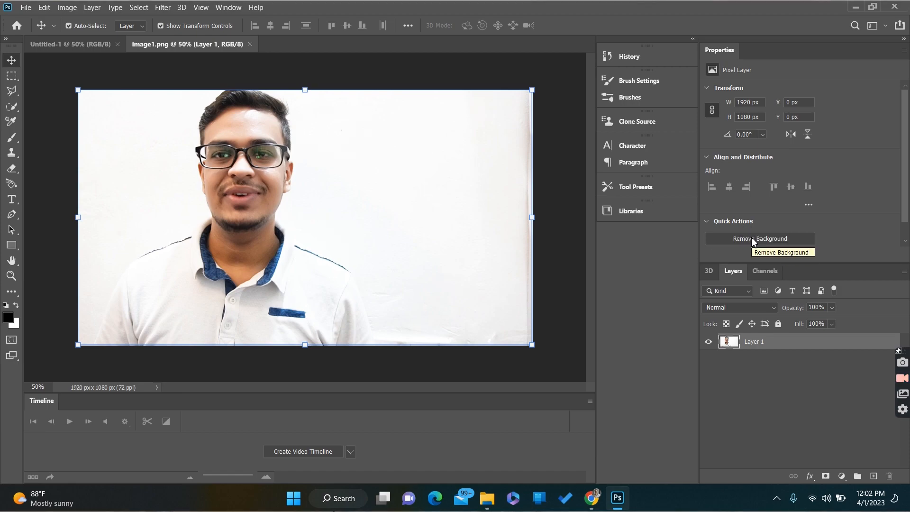
- Try the automatic Remove Background action on the image1.png layer and undo it
click(751, 237)
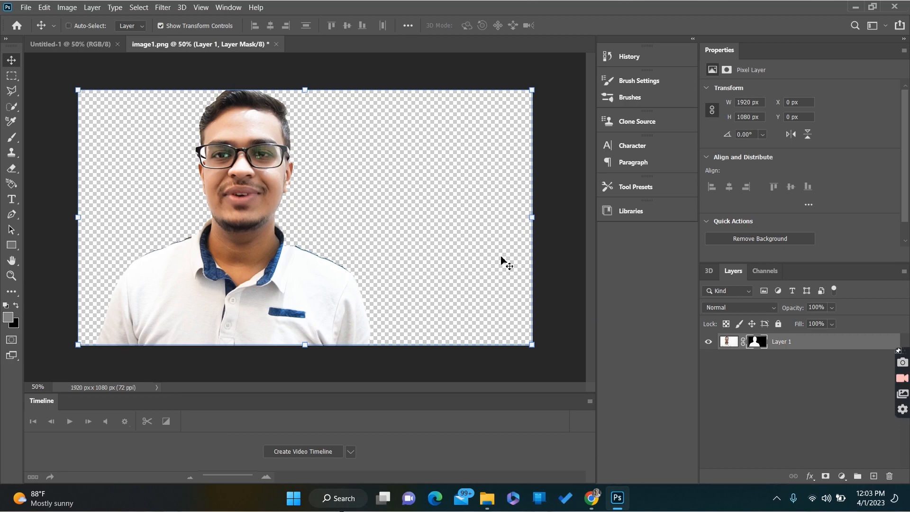
key(ctrl+z)
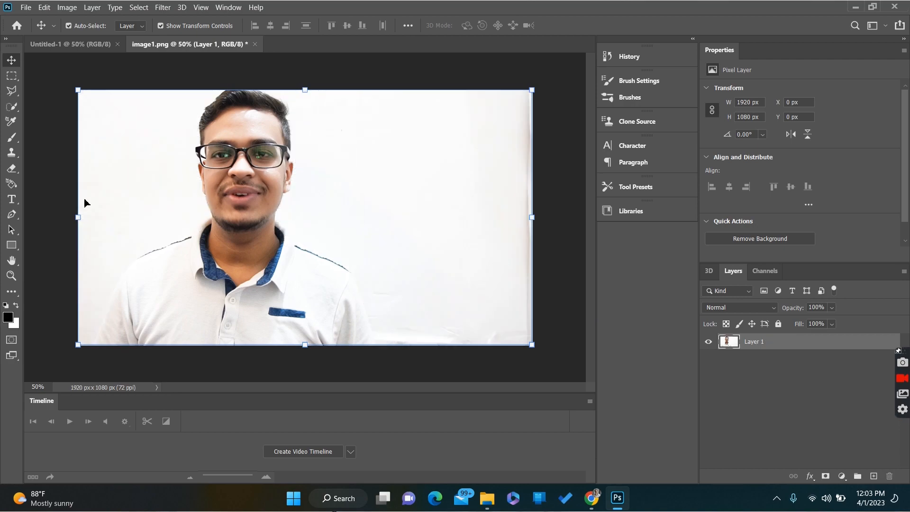
- Paint a Quick Selection over the presenter's hair and face and down across the shirt to the shoulder
click(11, 106)
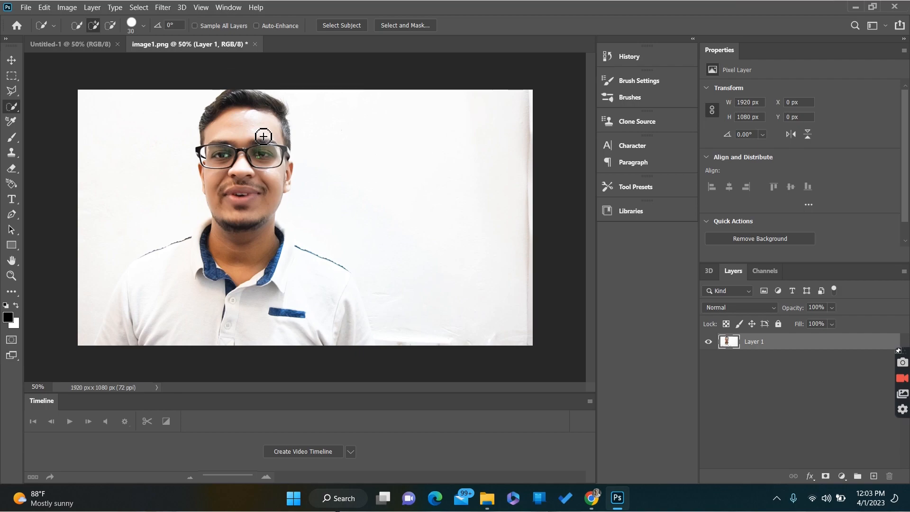
drag(264, 142, 237, 153)
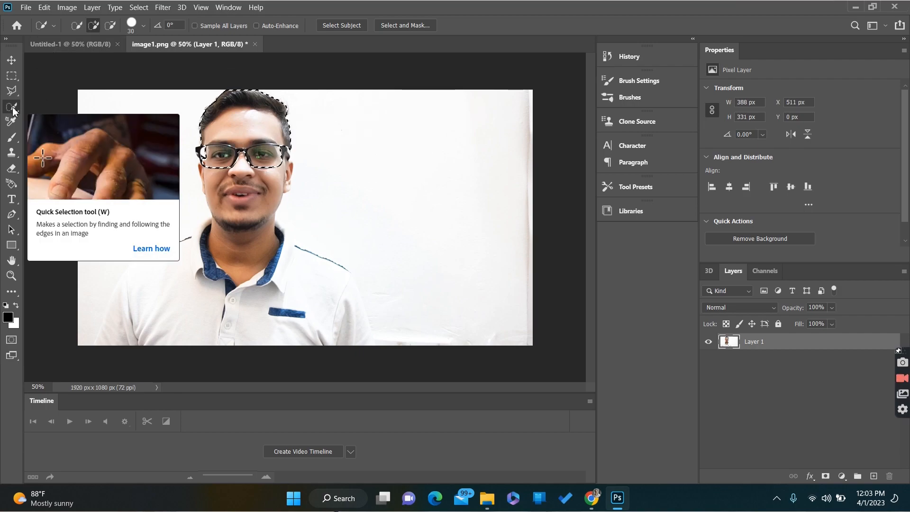
mouse_move(245, 125)
mouse_down()
mouse_move(238, 243)
mouse_move(243, 239)
mouse_move(187, 260)
mouse_move(126, 305)
mouse_up()
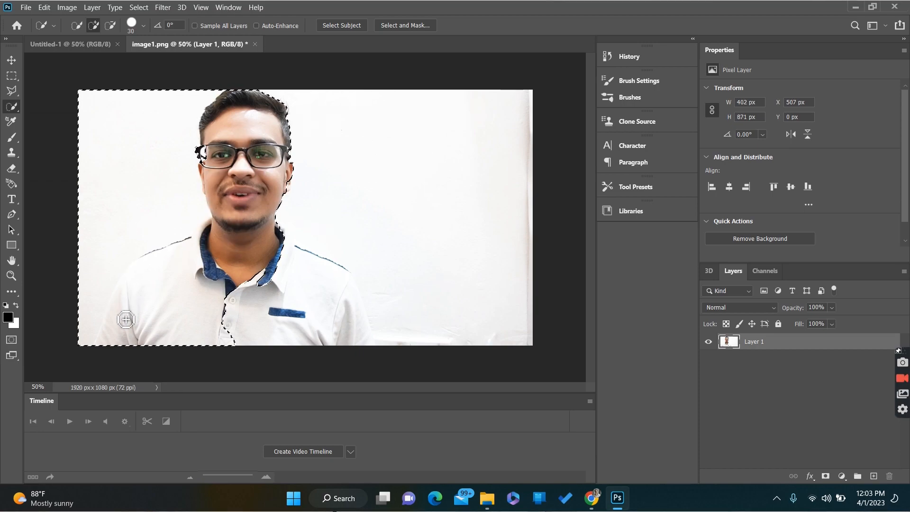
- Subtract the wall beside the presenter from the selection and extend it over the rest of the shirt
key(alt)
drag(131, 210, 157, 73)
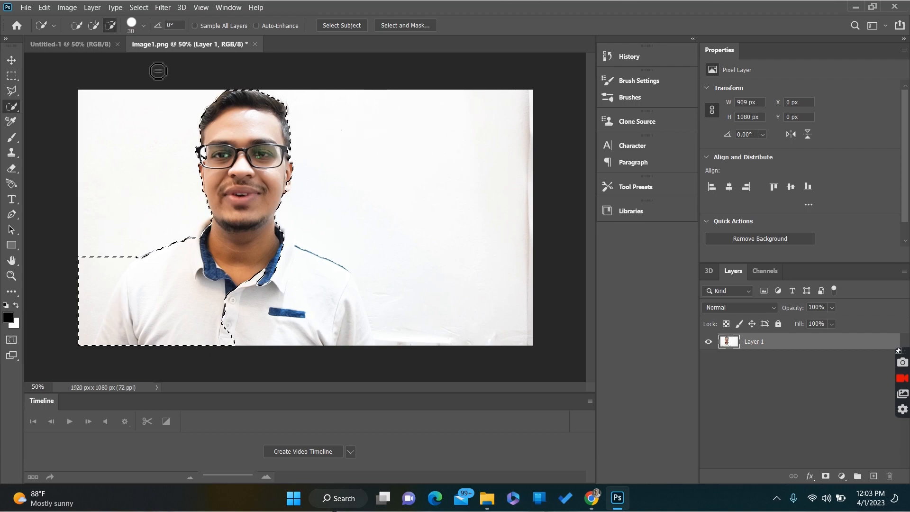
mouse_move(87, 271)
mouse_down()
mouse_move(84, 325)
mouse_move(92, 315)
mouse_move(93, 332)
mouse_up()
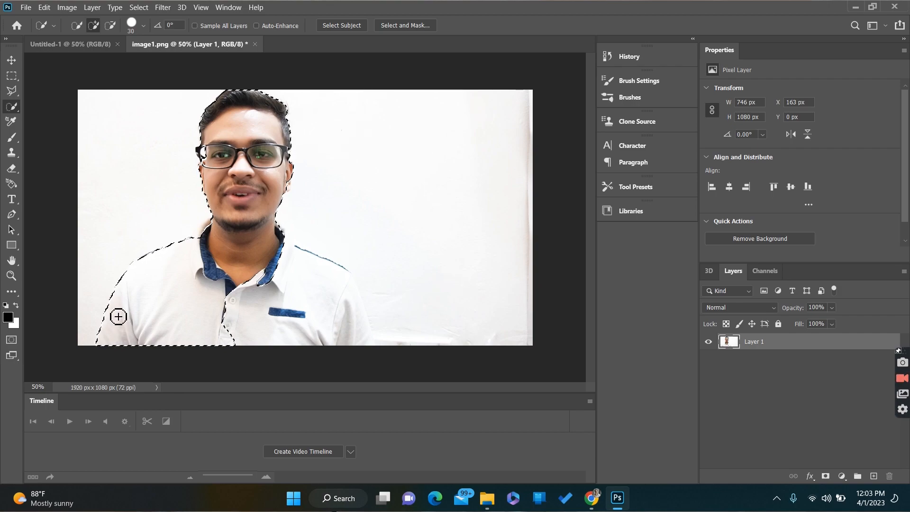
mouse_move(229, 311)
mouse_down()
mouse_move(332, 309)
mouse_move(362, 335)
mouse_move(357, 293)
mouse_move(370, 346)
mouse_move(347, 329)
mouse_move(285, 313)
mouse_move(324, 322)
mouse_up()
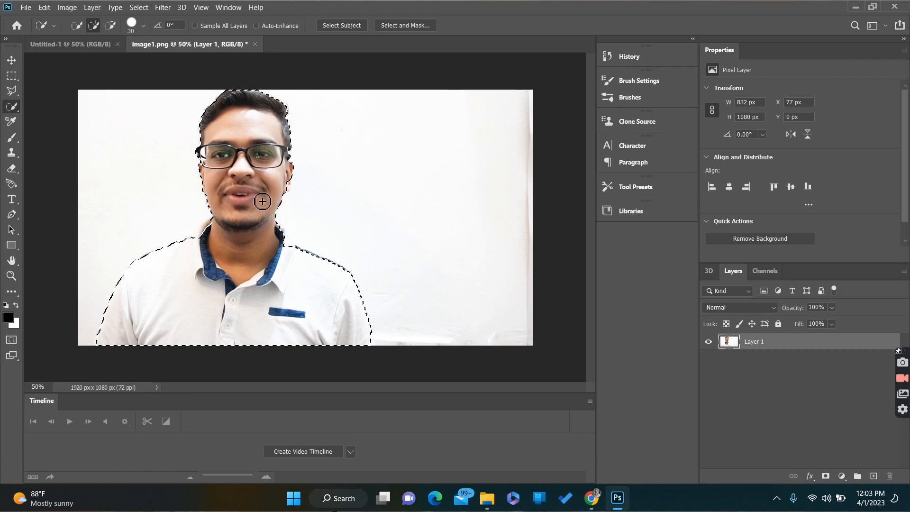
key(alt)
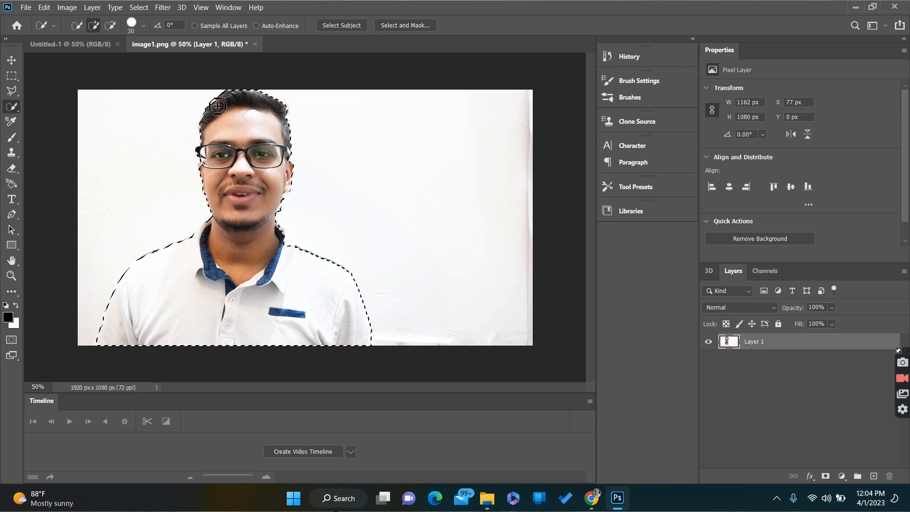
- Move the selected presenter cutout into the Untitled-1 document, place it against the canvas's right edge and deselect the layer
click(12, 62)
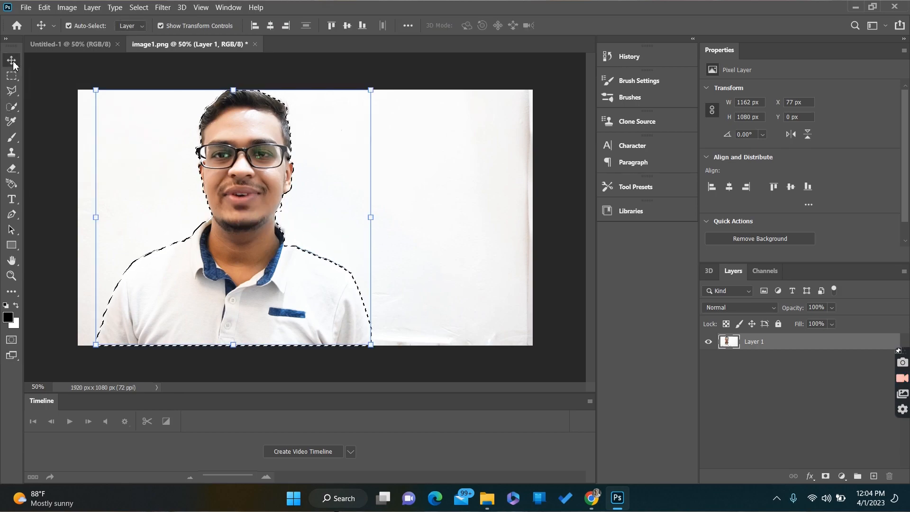
drag(255, 151, 413, 157)
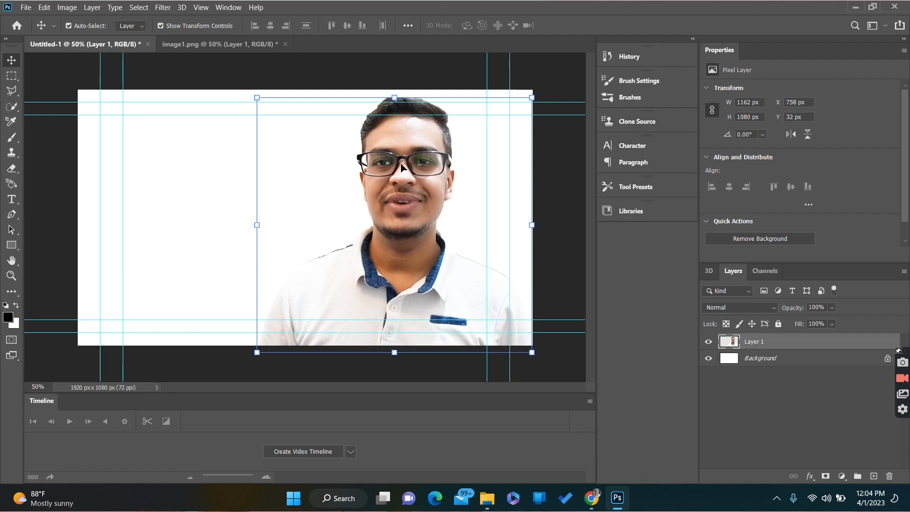
click(211, 174)
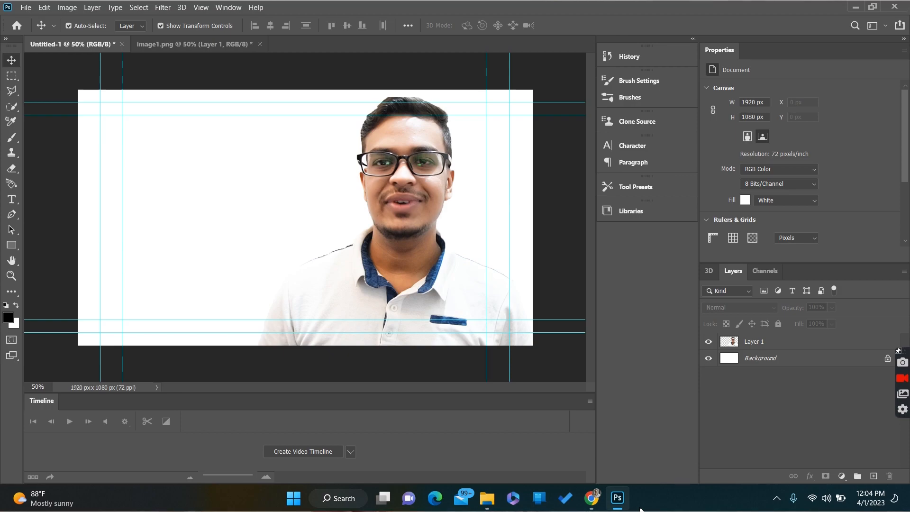
- Switch to Chrome, search Google for dafont in a new tab, open the DaFont site and close the duplicate tab
click(591, 497)
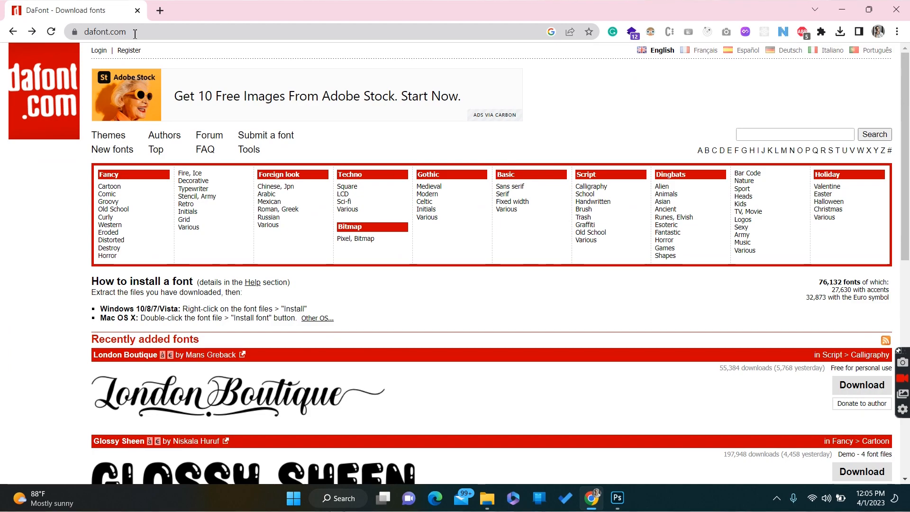
click(159, 11)
text(dafont)
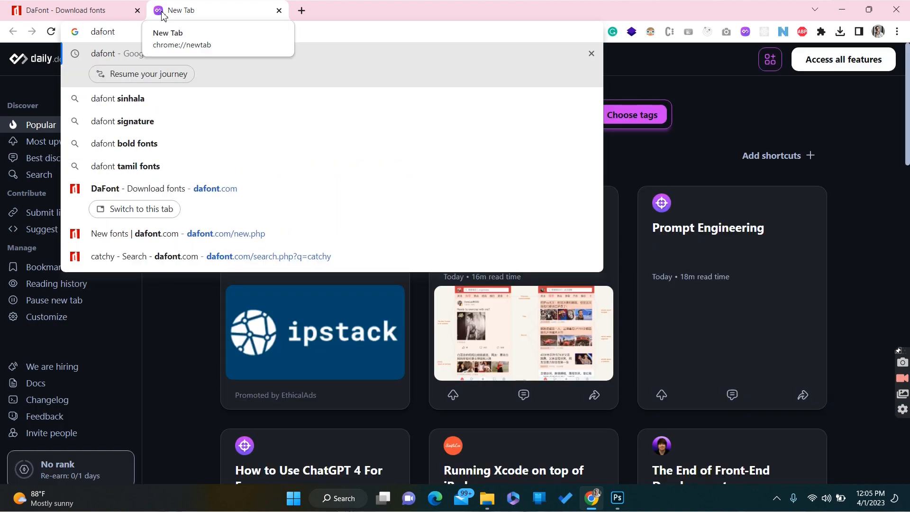
key(Return)
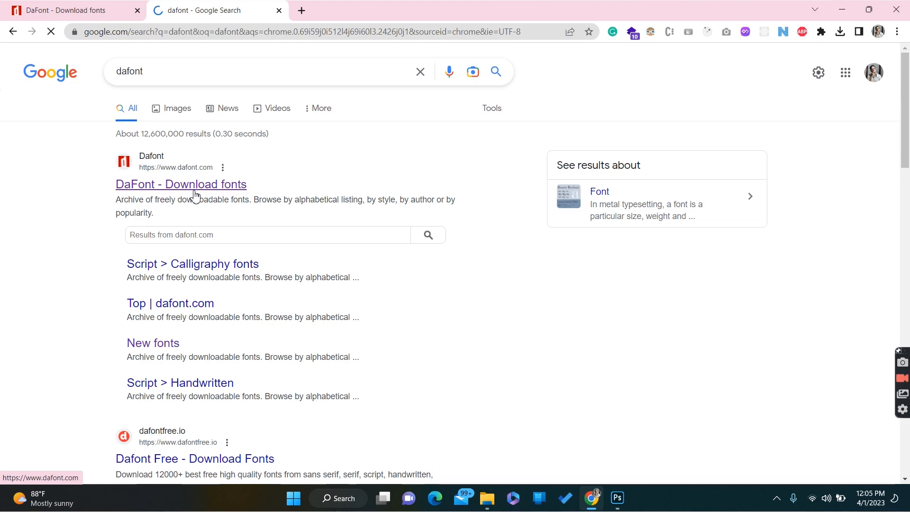
click(152, 186)
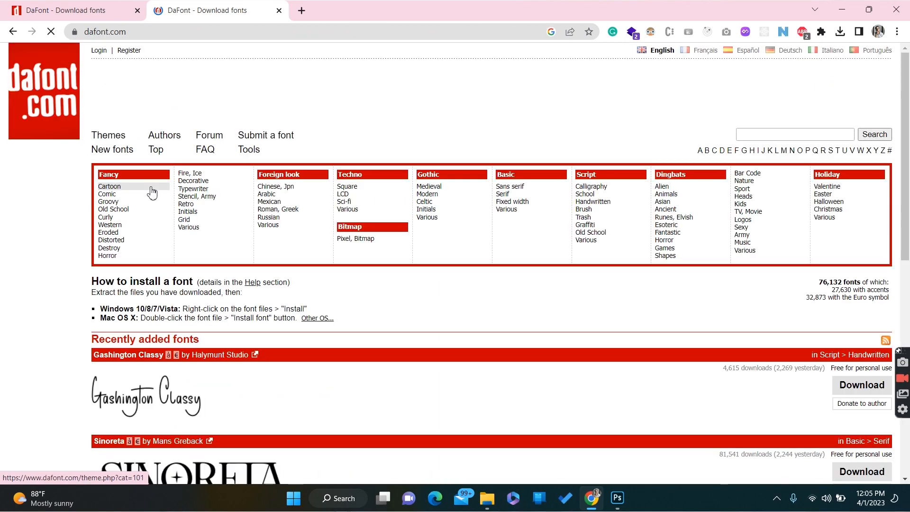
click(137, 10)
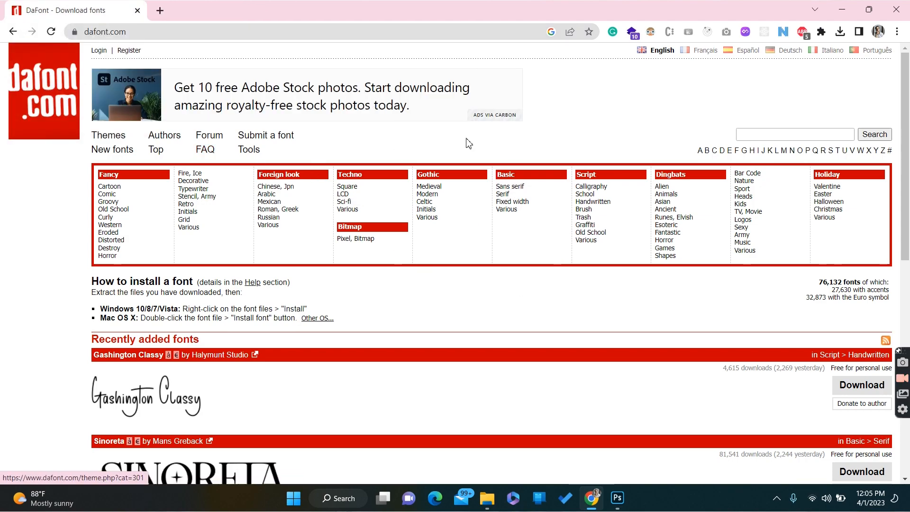
- Look through DaFont's recently added fonts and open the list of all the new fonts
scroll(339, 229, down, 4)
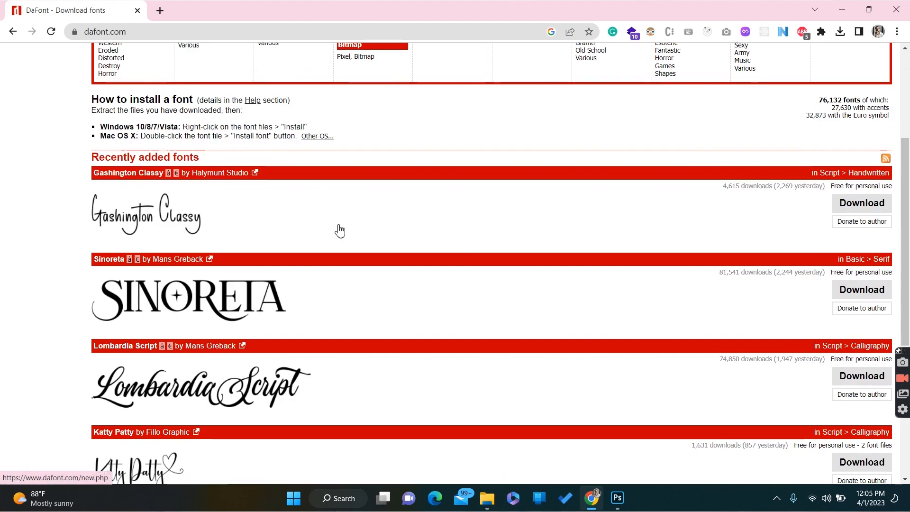
scroll(339, 230, down, 2)
scroll(340, 230, down, 4)
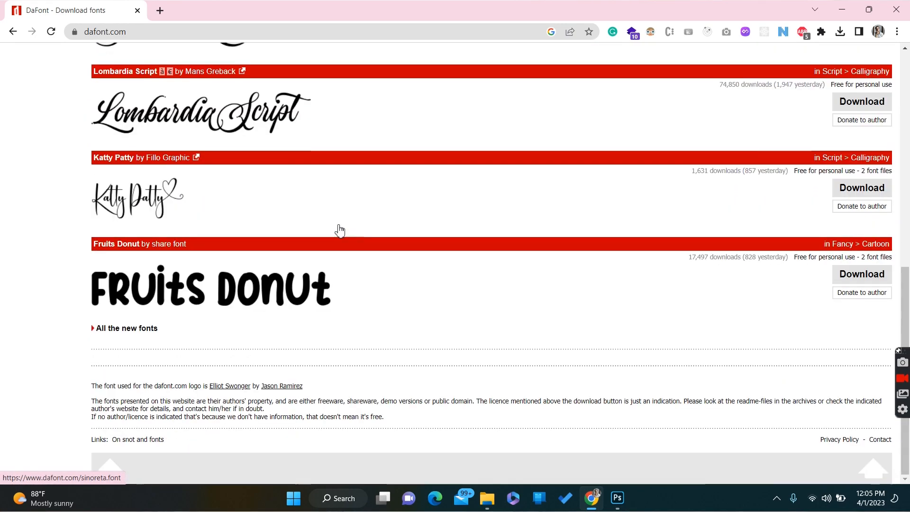
scroll(339, 230, up, 10)
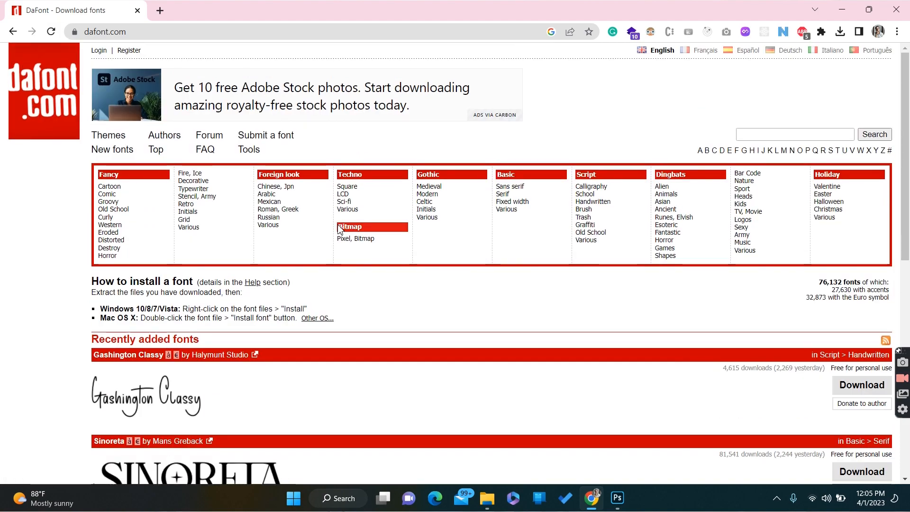
scroll(339, 229, down, 8)
scroll(339, 229, down, 2)
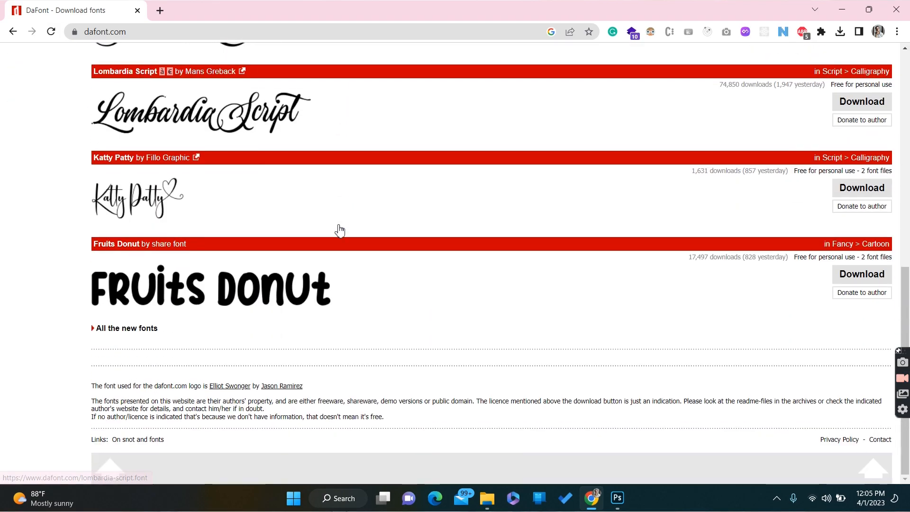
click(121, 333)
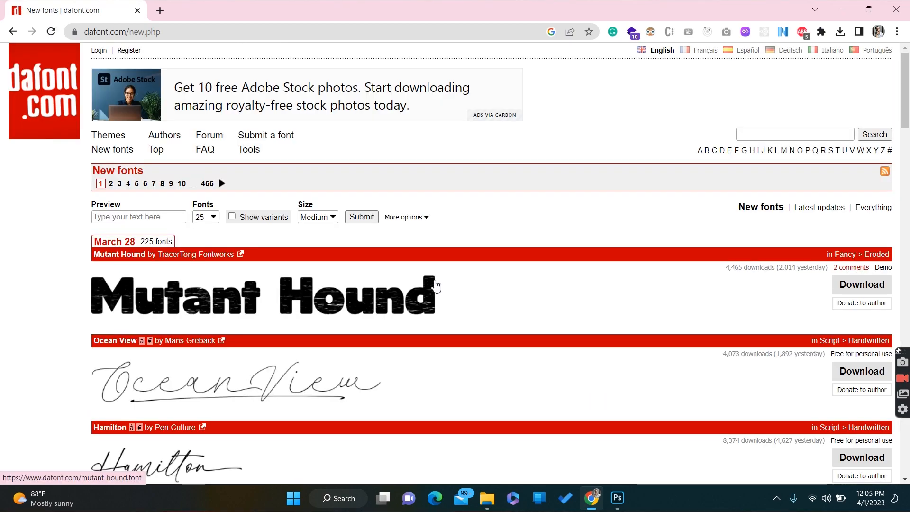
- Find the Codigra font by Prioritype Co in the new fonts list and download it
scroll(441, 309, down, 5)
scroll(443, 311, down, 4)
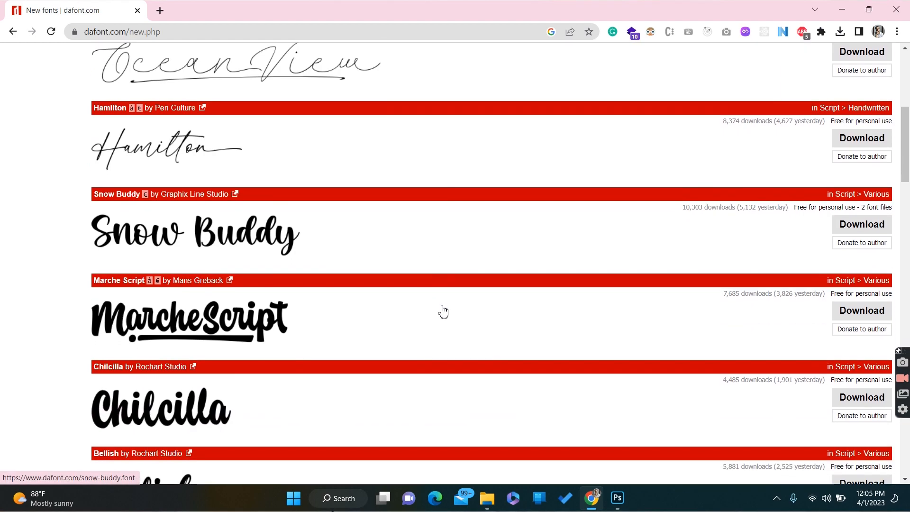
scroll(441, 308, down, 3)
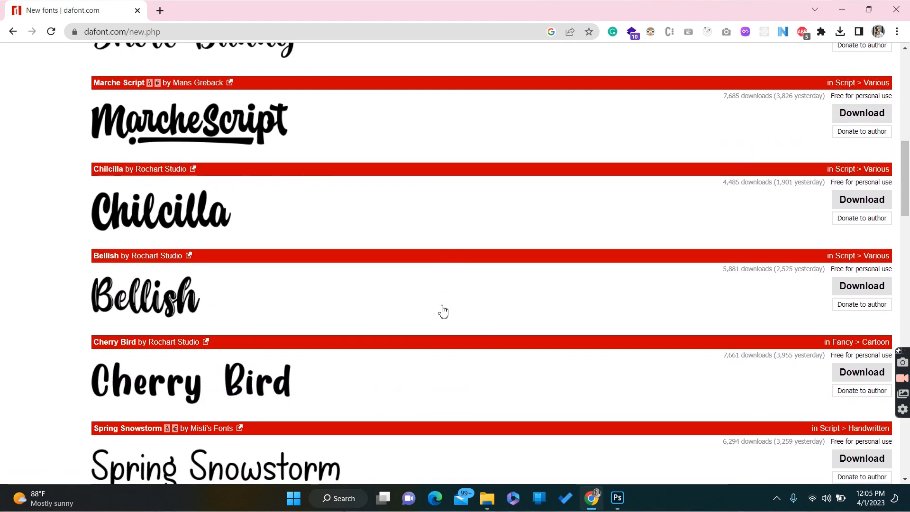
scroll(443, 311, down, 7)
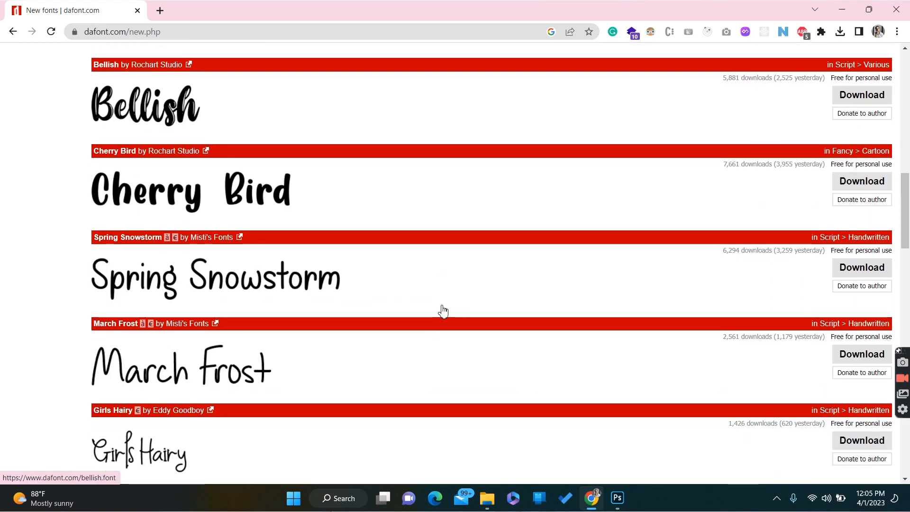
scroll(443, 311, down, 6)
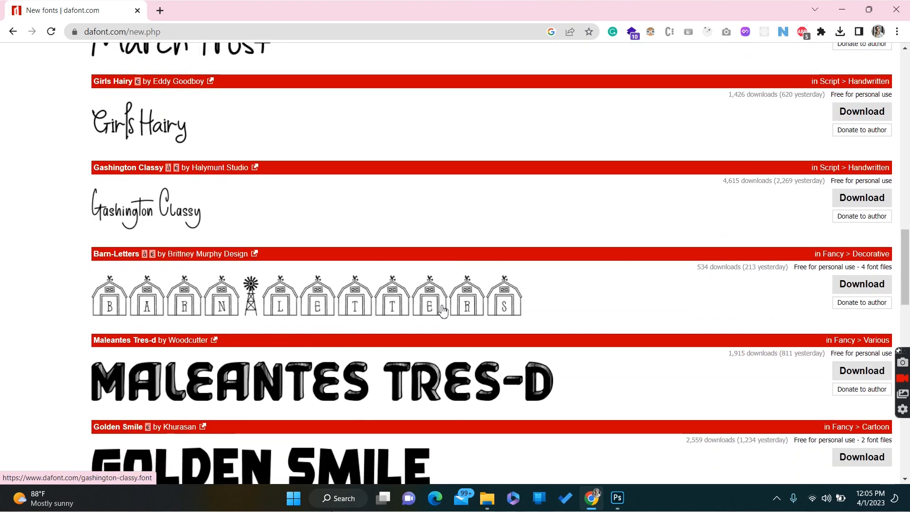
scroll(443, 312, down, 8)
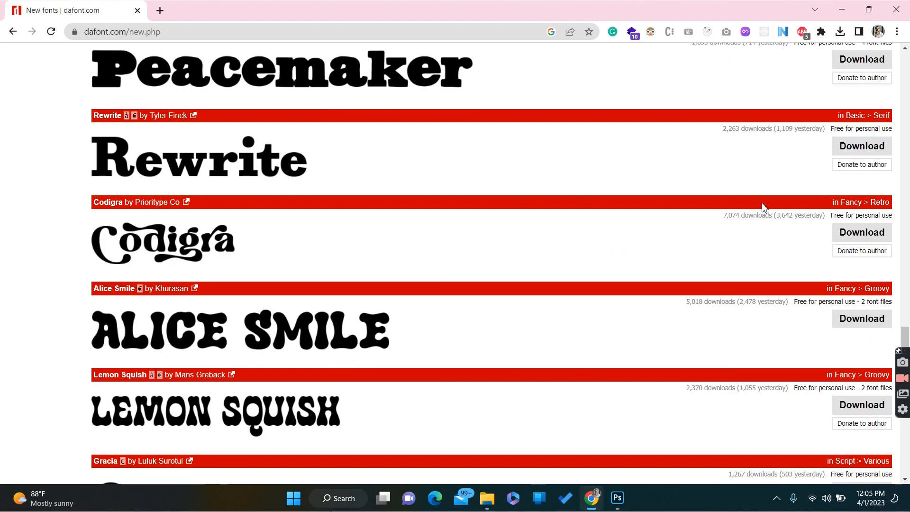
click(853, 237)
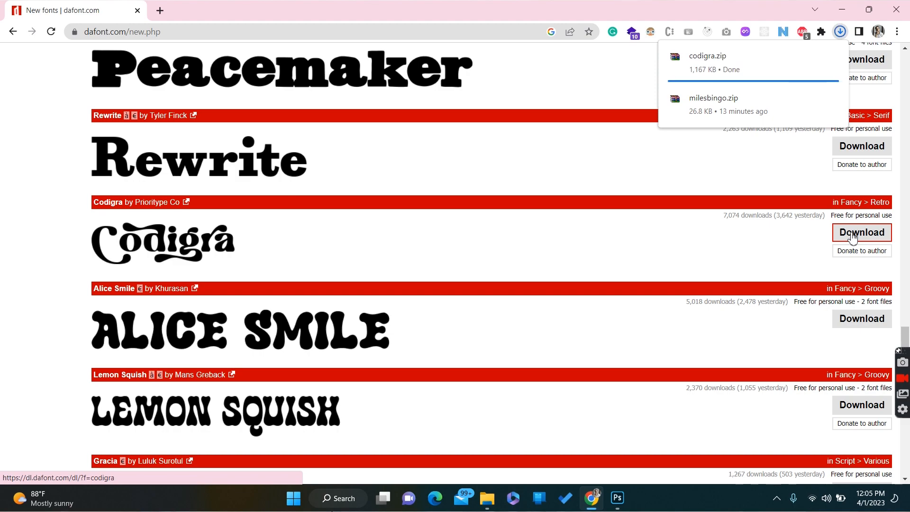
- Show codigra.zip in the Downloads folder, open the archive, dismiss the WinRAR licence reminder and open Codigra.ttf
mouse_move(728, 61)
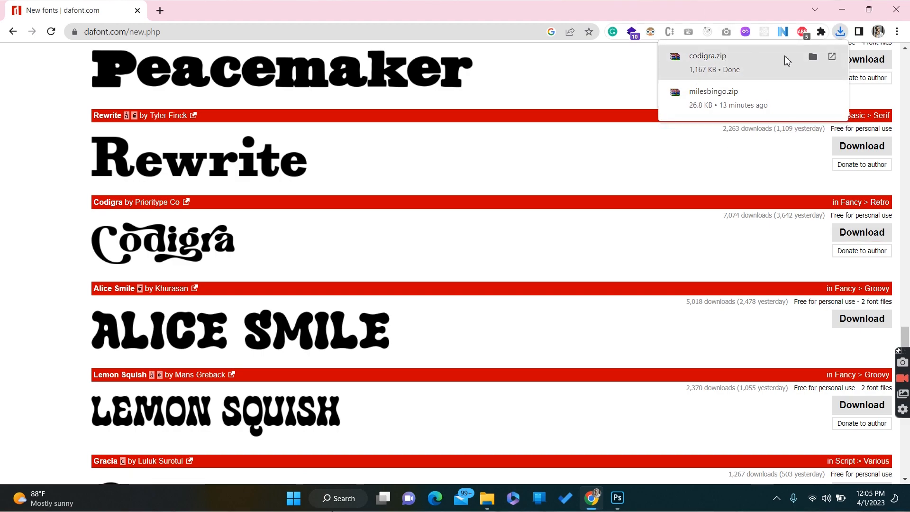
click(813, 58)
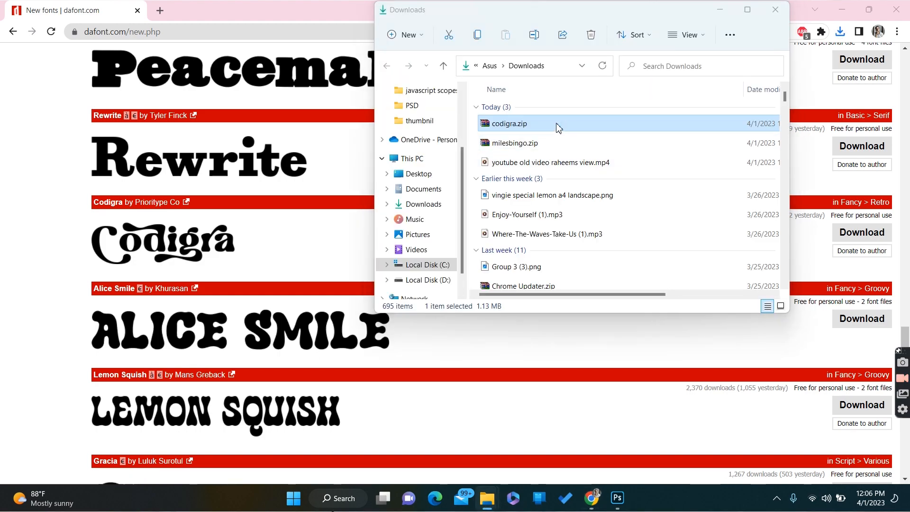
double_click(556, 125)
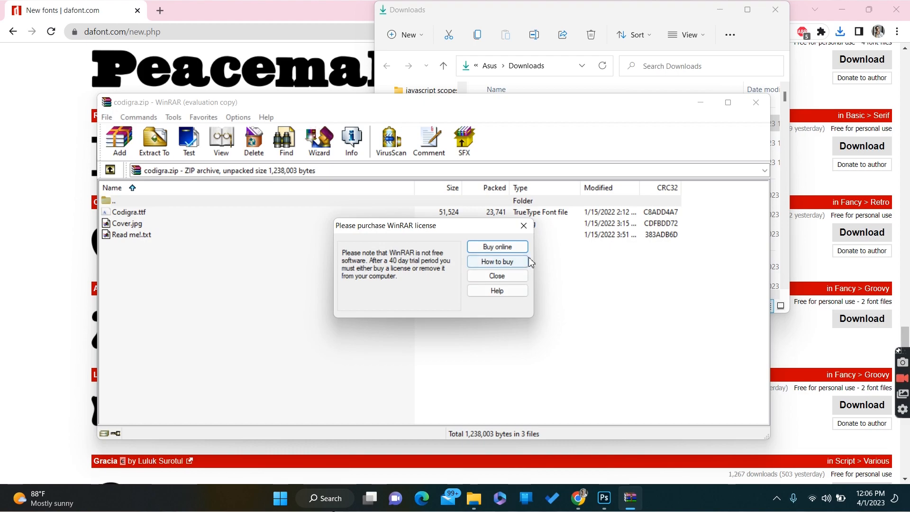
click(524, 226)
click(158, 214)
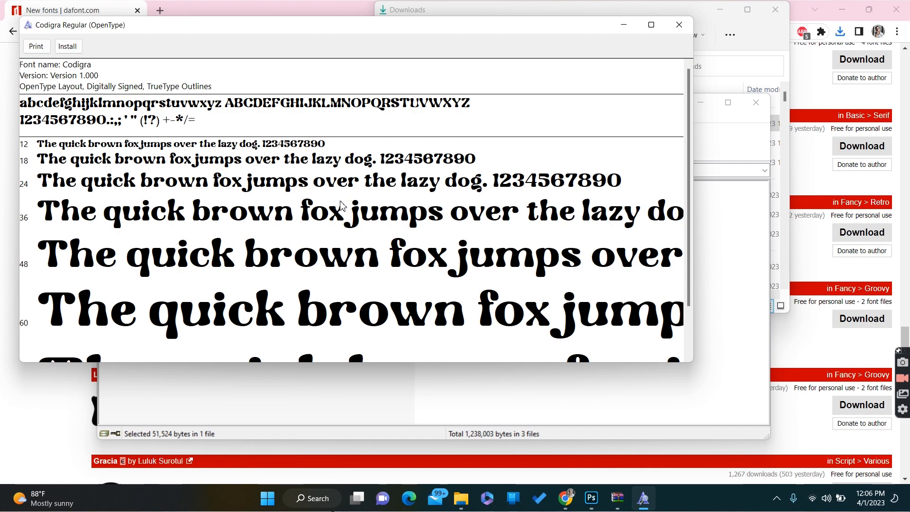
- Install the Codigra font and close the font preview and the archive window
click(73, 46)
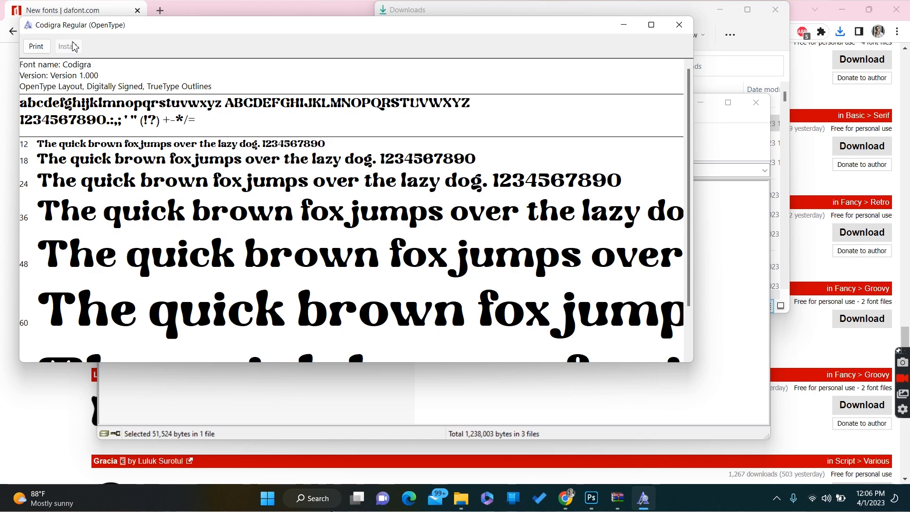
click(678, 25)
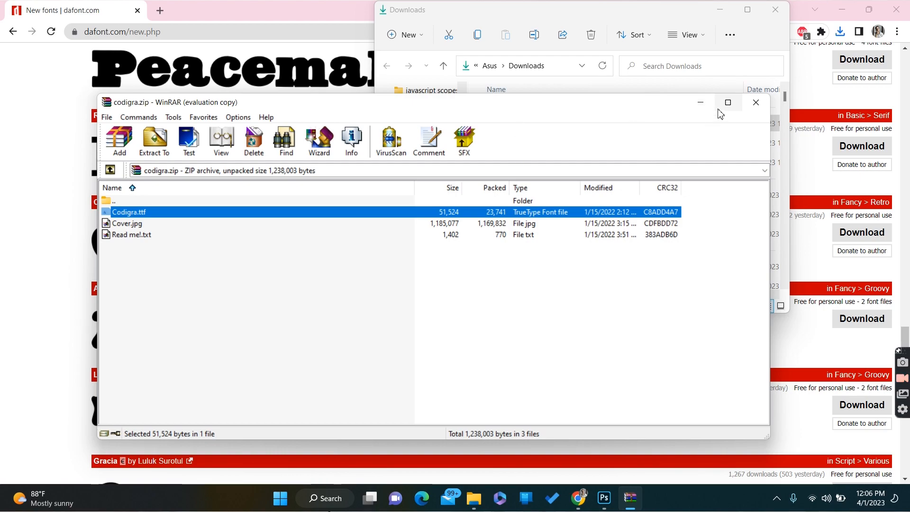
click(757, 105)
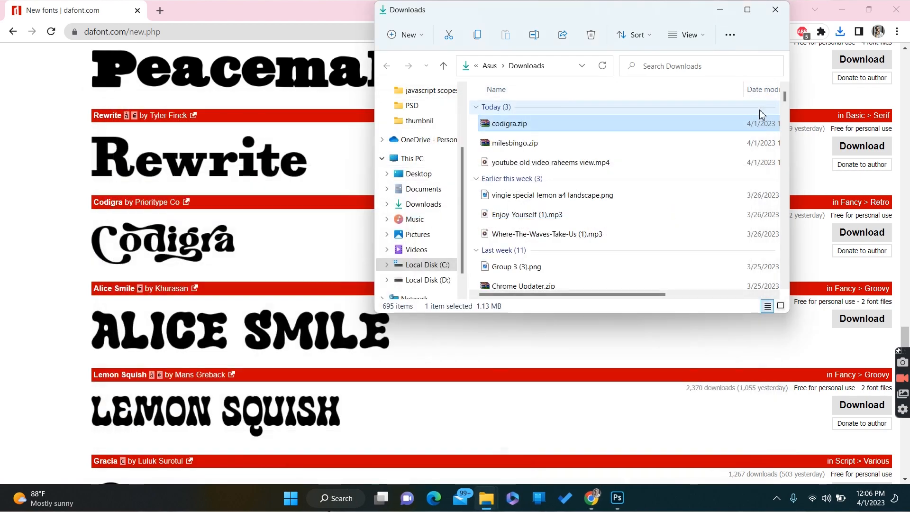
- Switch to Photoshop, add the text "Codeigra" in the empty area beside the presenter and move it fully onto the canvas
click(617, 497)
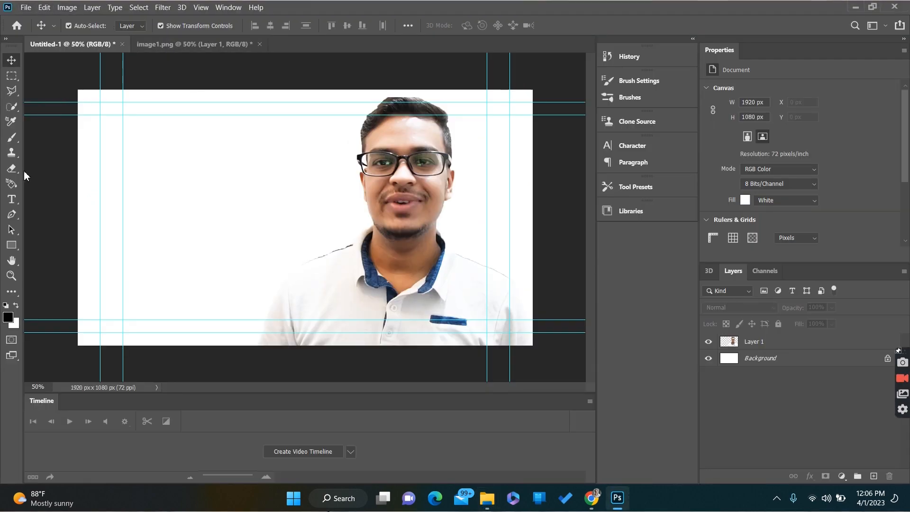
click(11, 201)
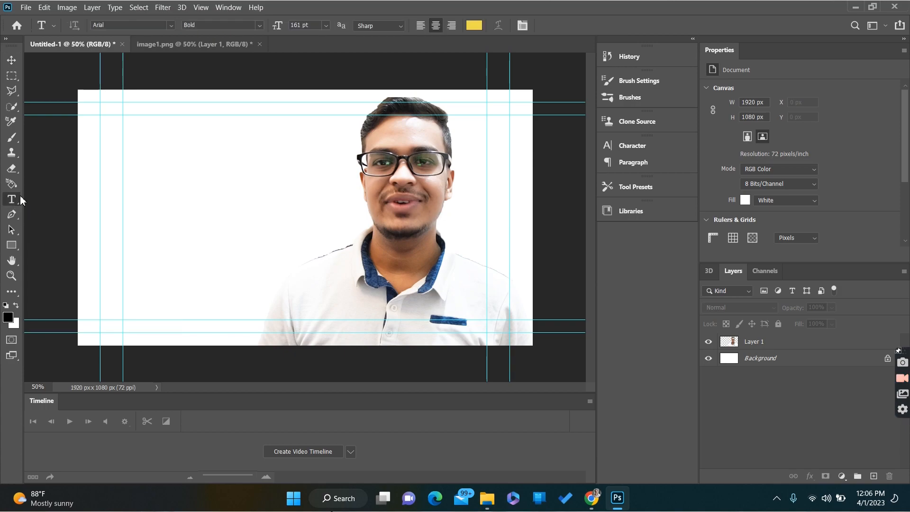
click(150, 185)
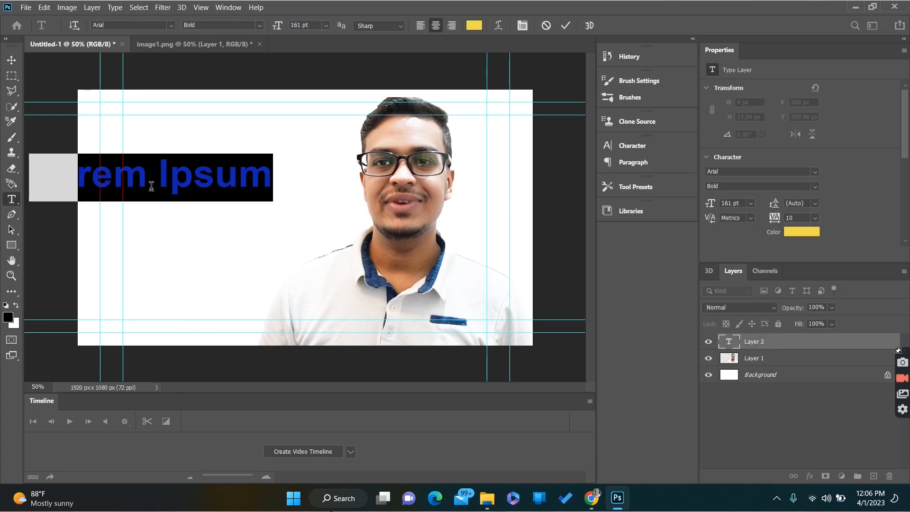
key(BackSpace)
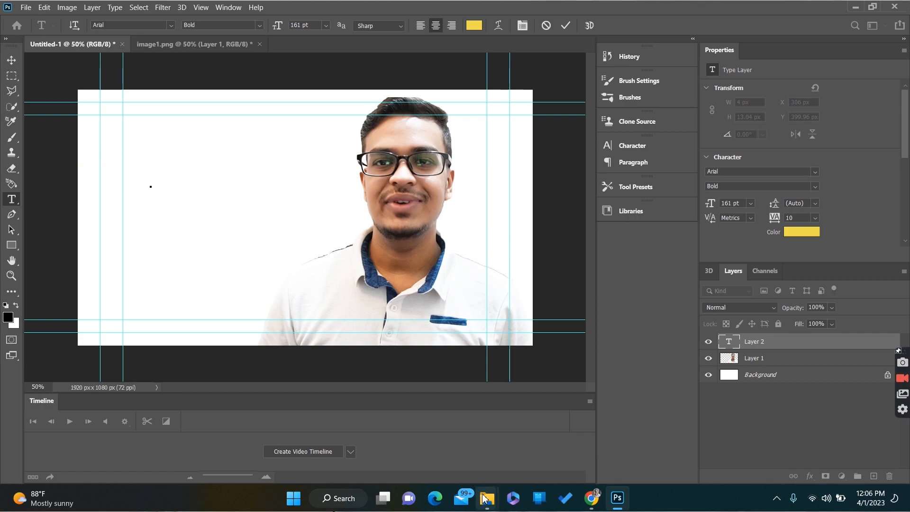
mouse_move(486, 498)
mouse_move(529, 418)
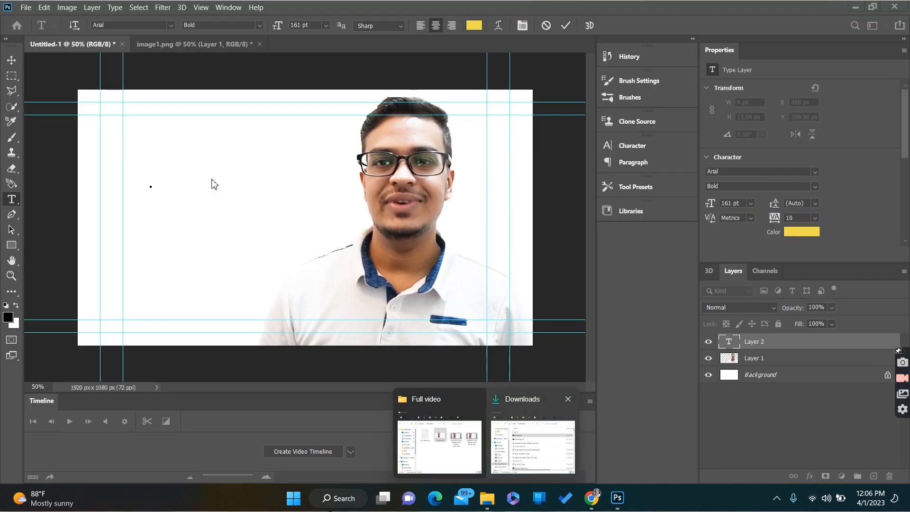
text(da)
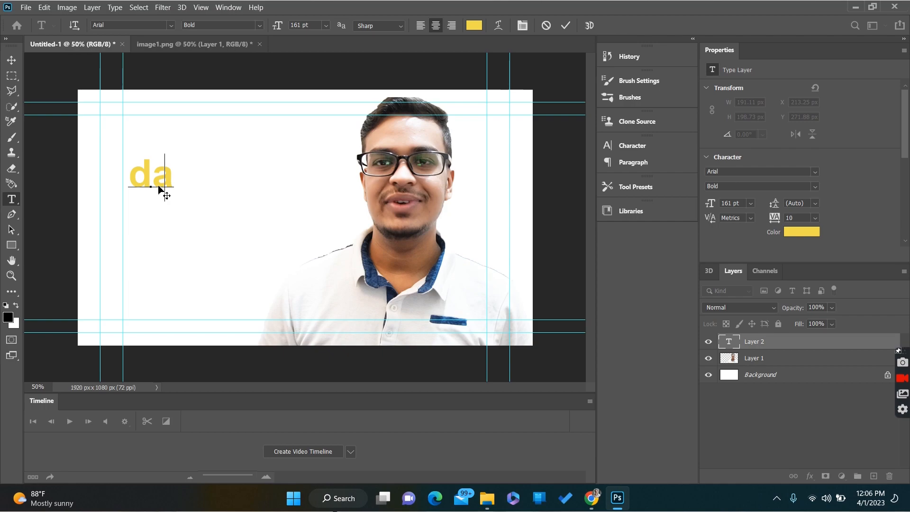
key(BackSpace)
key(BackSpace)
text(Co)
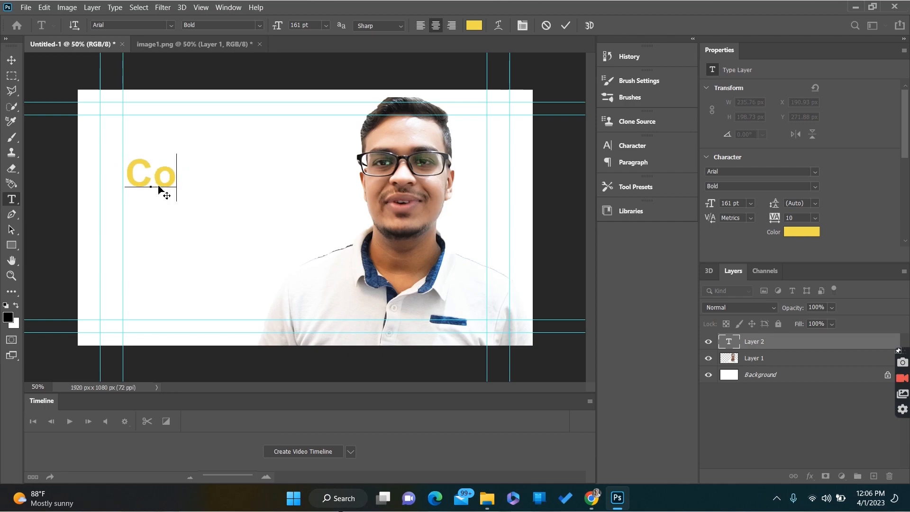
text(deIgnr)
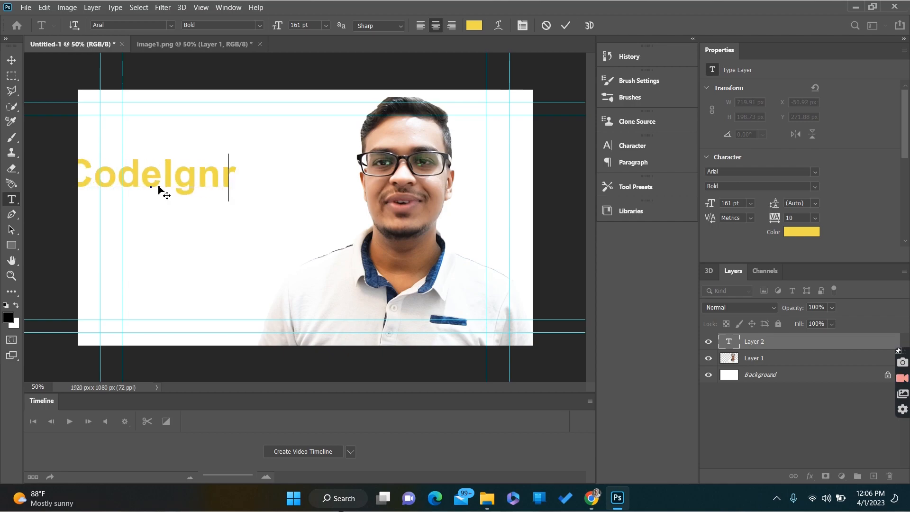
key(BackSpace)
key(BackSpace)
key(BackSpace)
key(BackSpace)
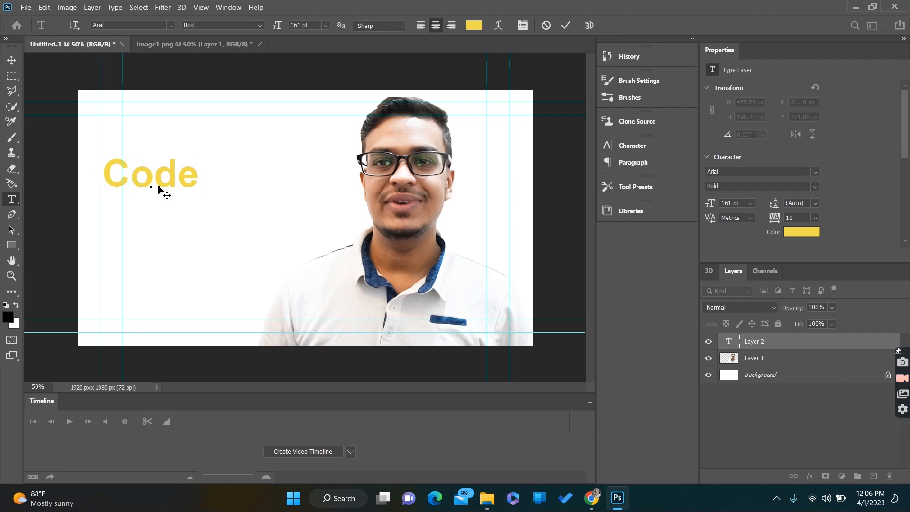
text(igra)
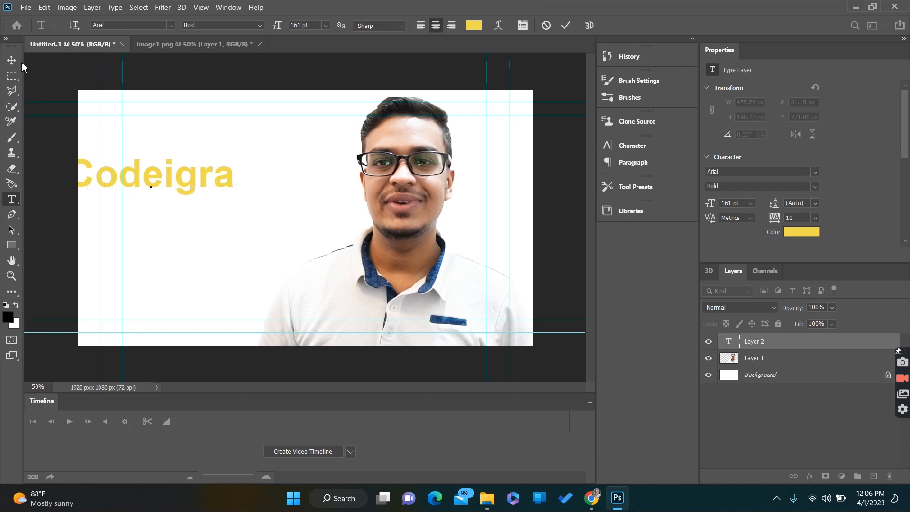
click(11, 61)
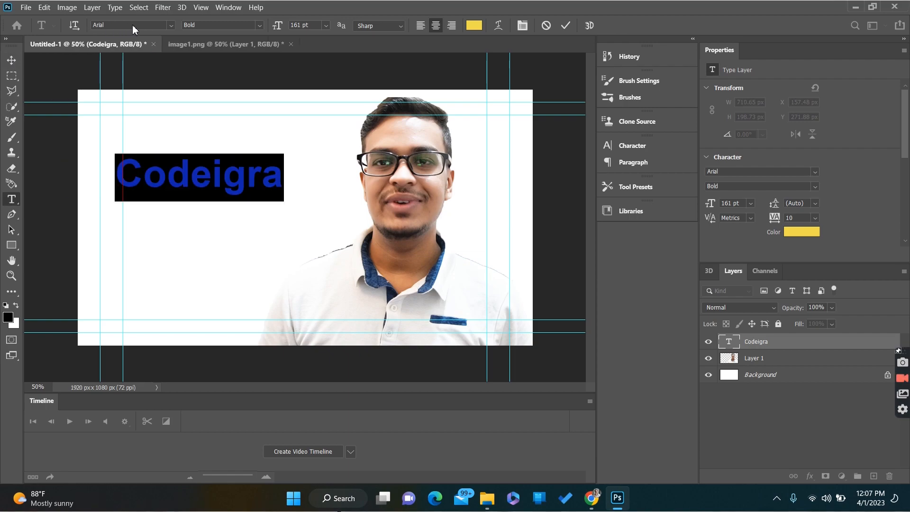
click(132, 25)
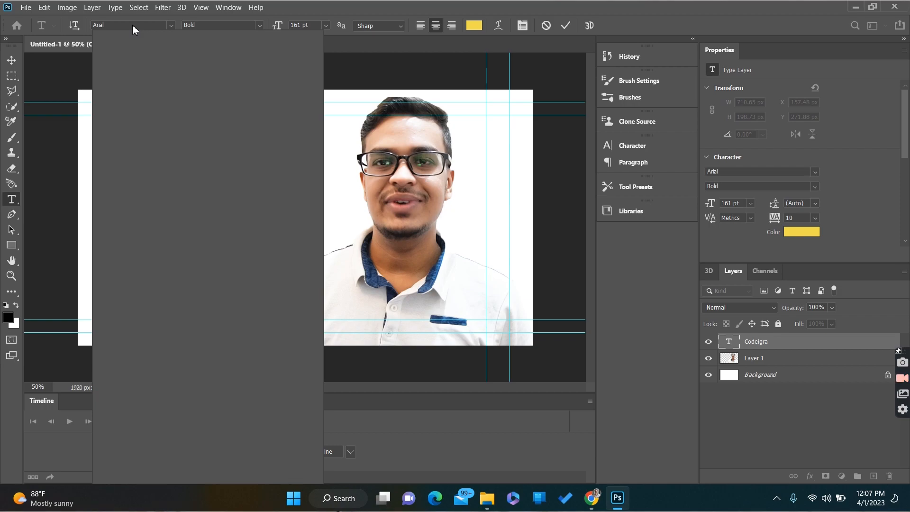
text(co)
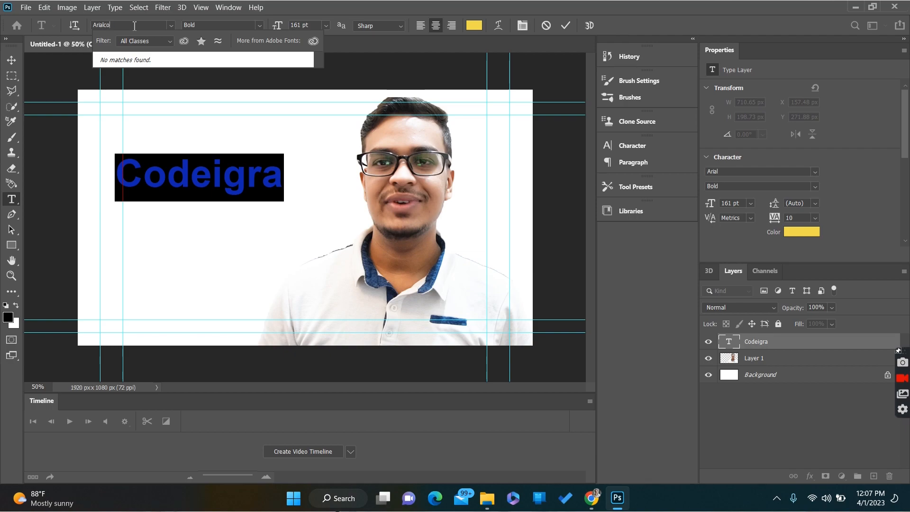
key(BackSpace)
key(BackSpace)
key(BackSpace)
key(BackSpace)
key(BackSpace)
key(BackSpace)
key(BackSpace)
text(co)
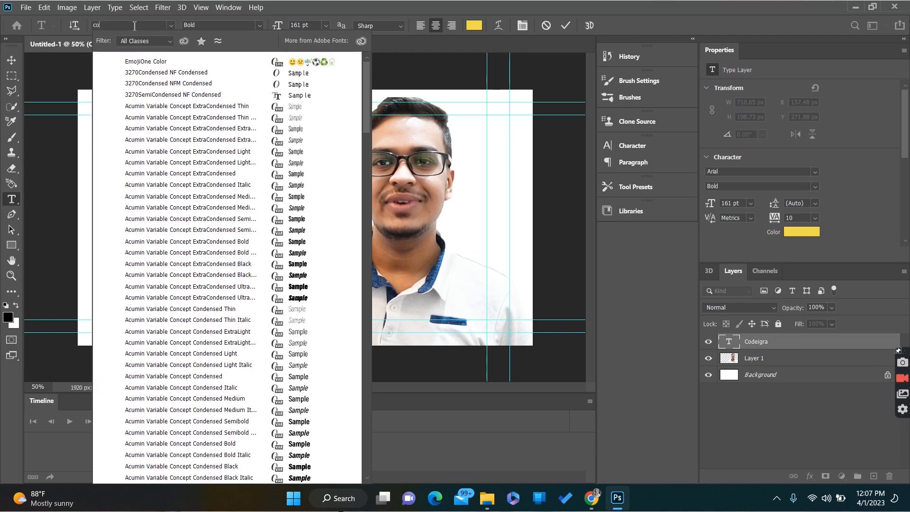
text(de)
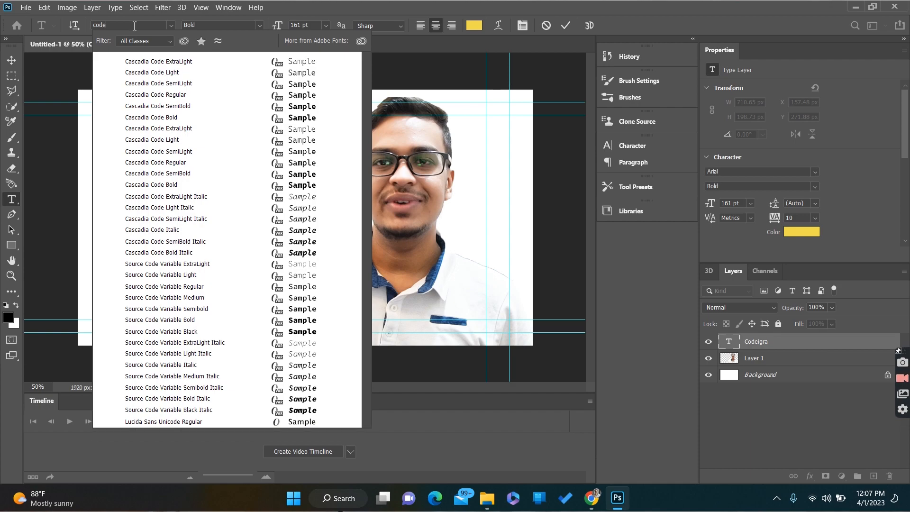
text(ig)
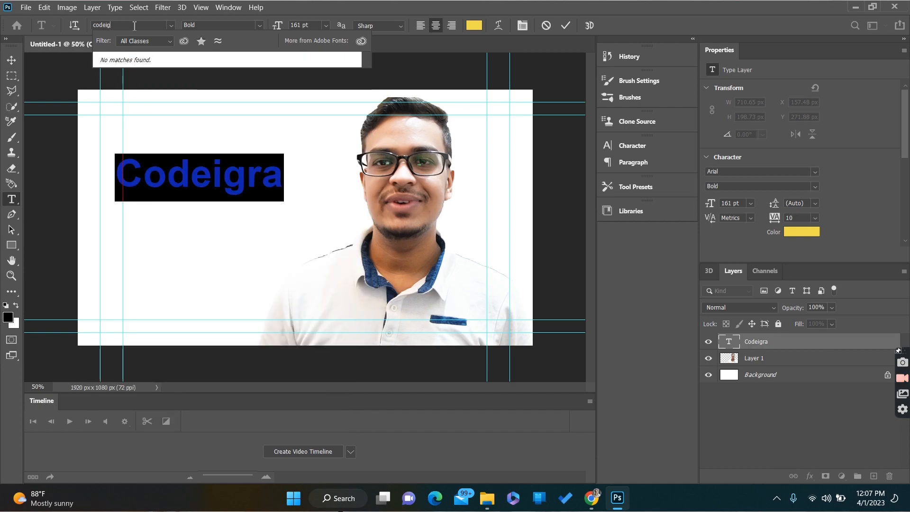
key(BackSpace)
key(BackSpace)
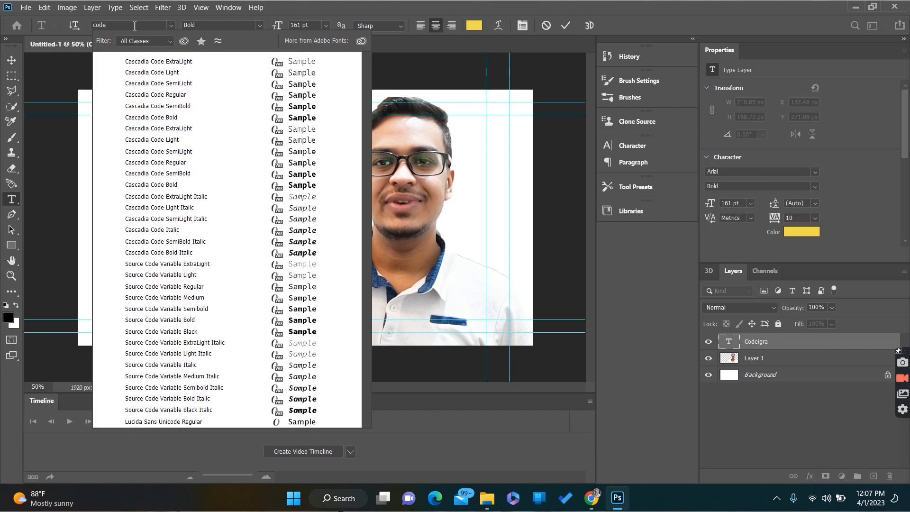
key(BackSpace)
key(BackSpace)
key(BackSpace)
key(BackSpace)
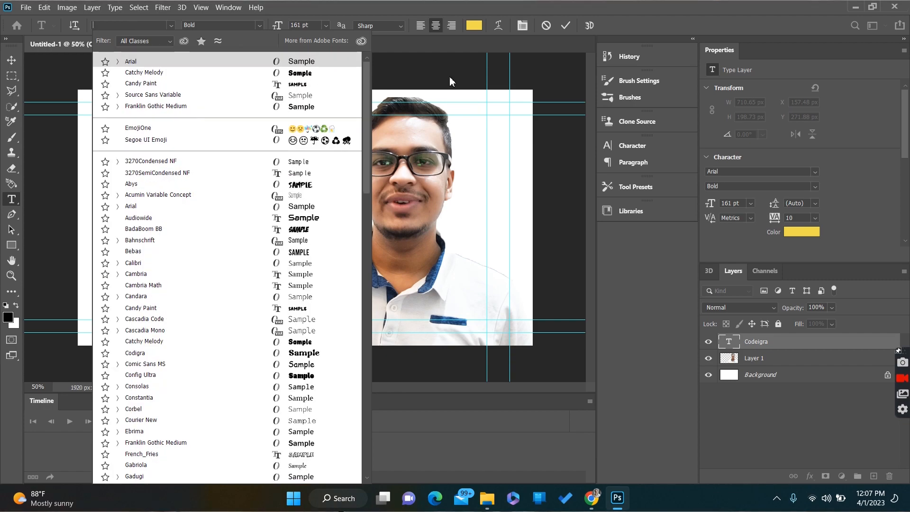
click(11, 60)
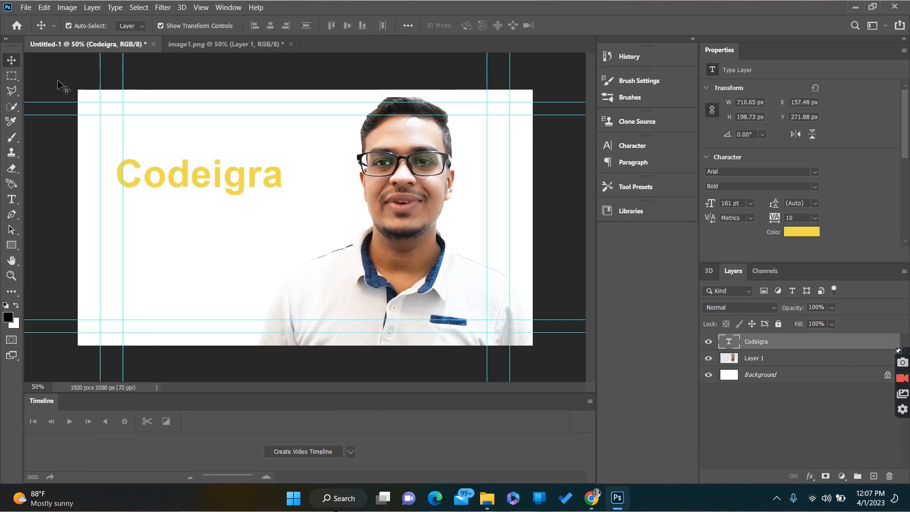
- Save the document on the computer as thumbnil creation.psd and minimise the two folder windows while Photoshop restarts
key(ctrl+s)
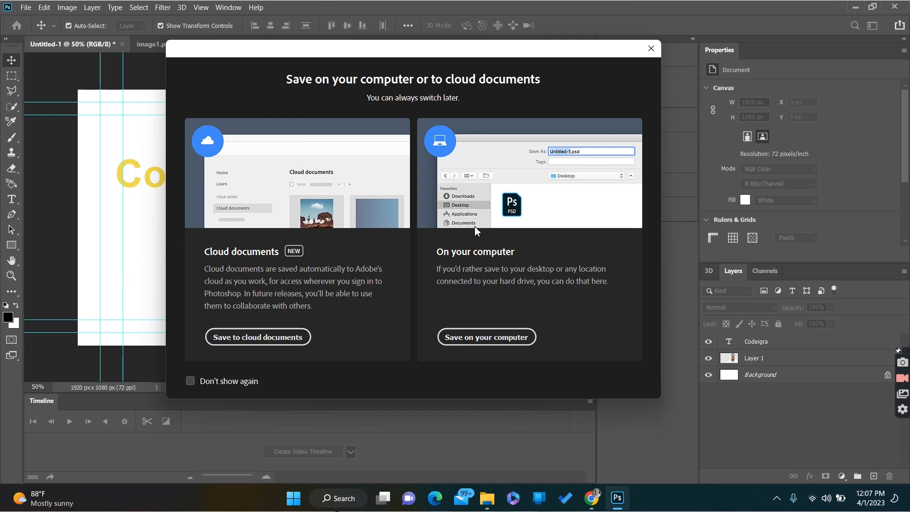
click(521, 339)
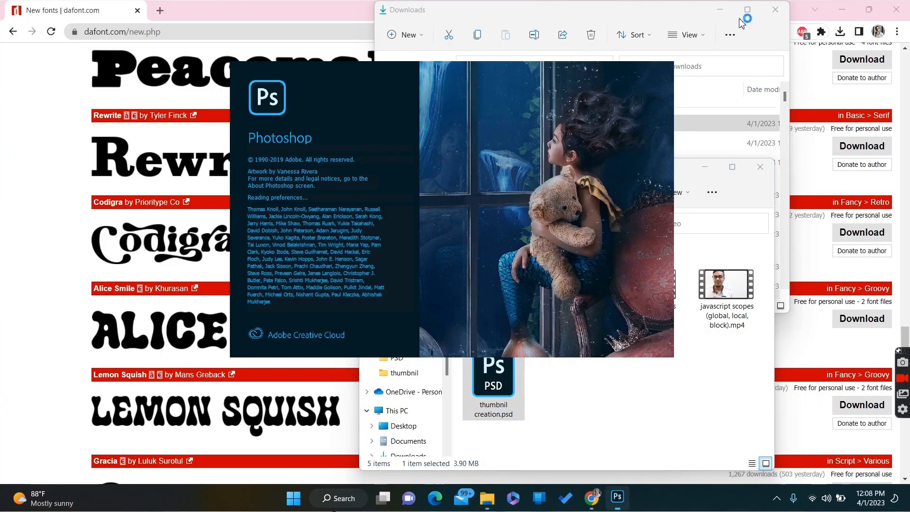
click(725, 11)
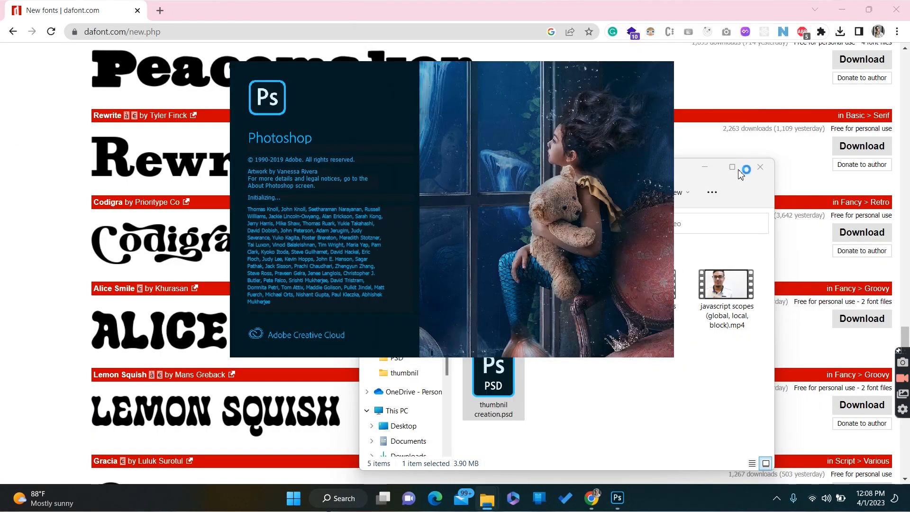
click(717, 169)
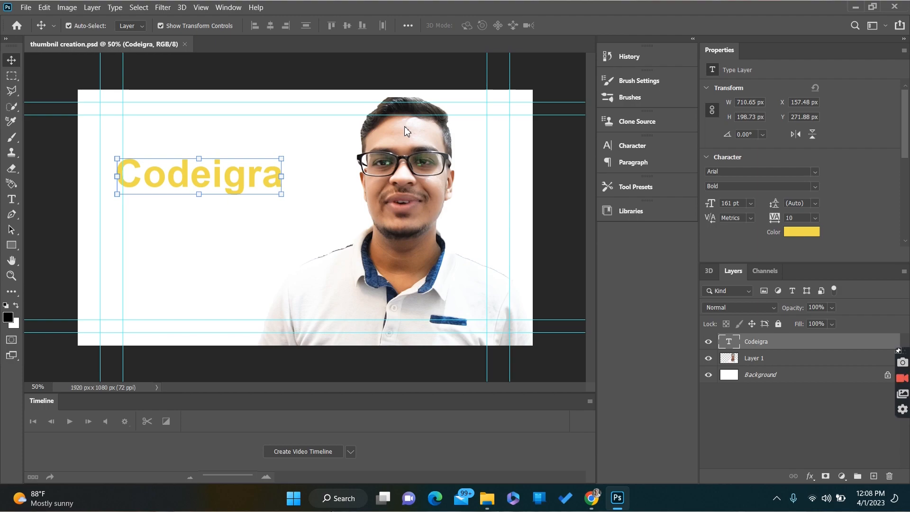
- Set the font of the "Codeigra" text to Codigra Regular
double_click(225, 177)
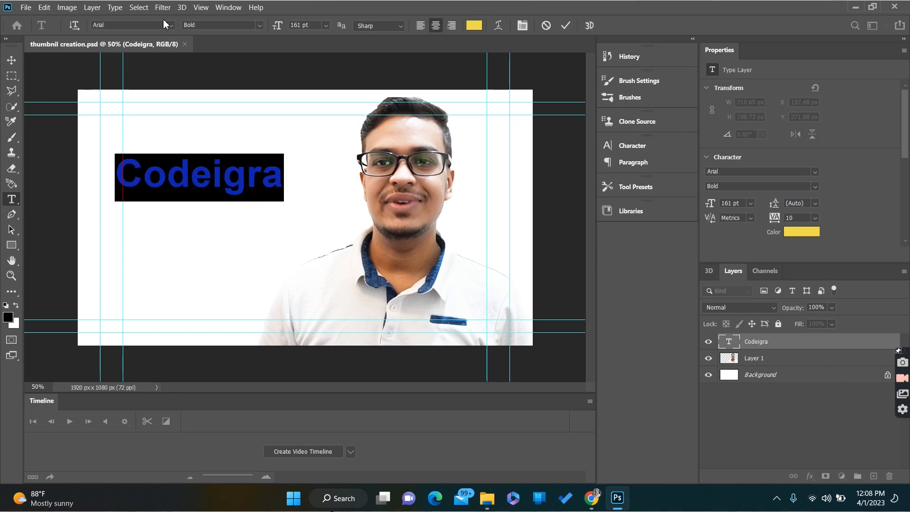
click(169, 28)
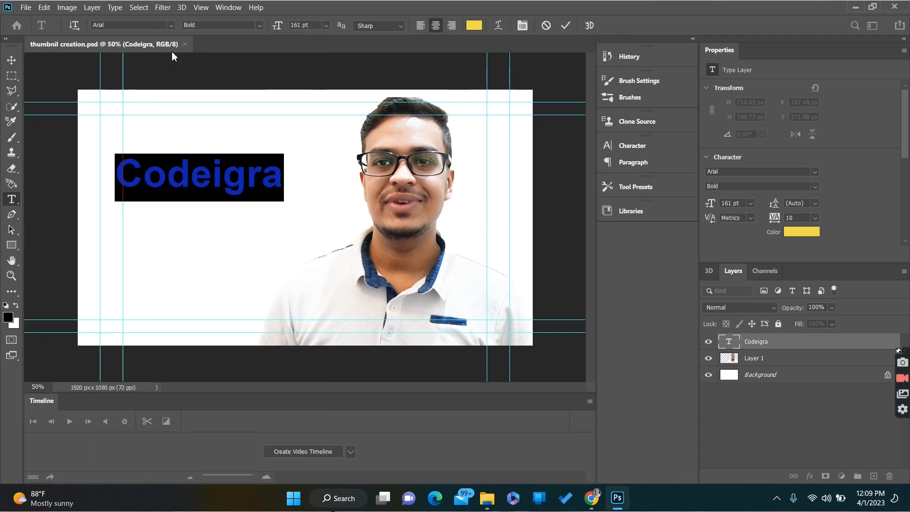
click(142, 27)
text(col)
key(BackSpace)
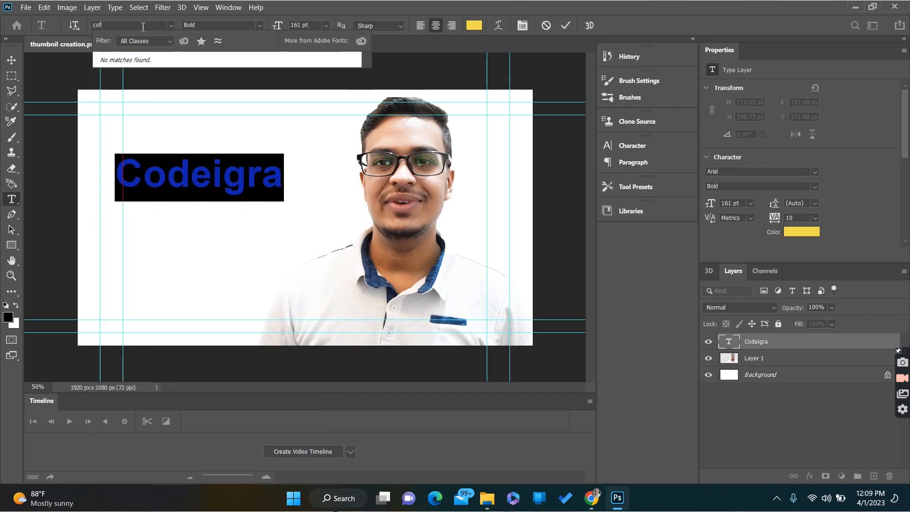
text(dig)
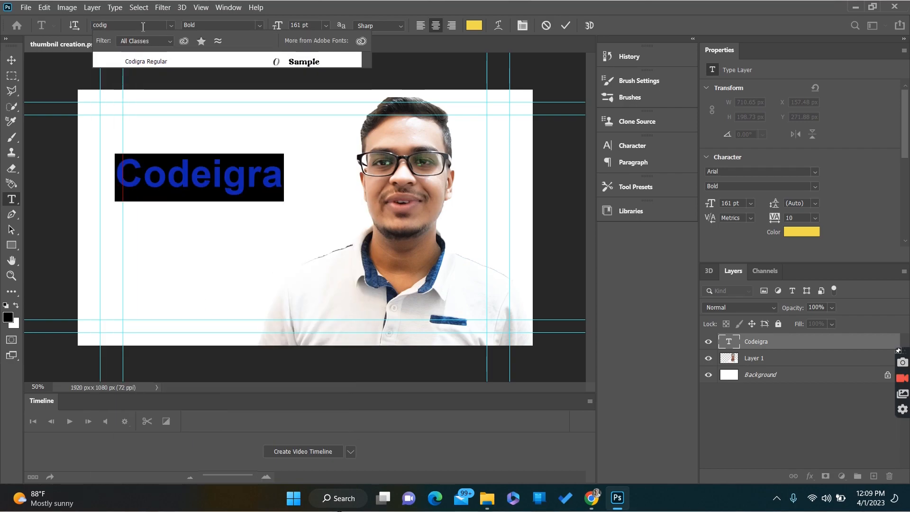
click(142, 61)
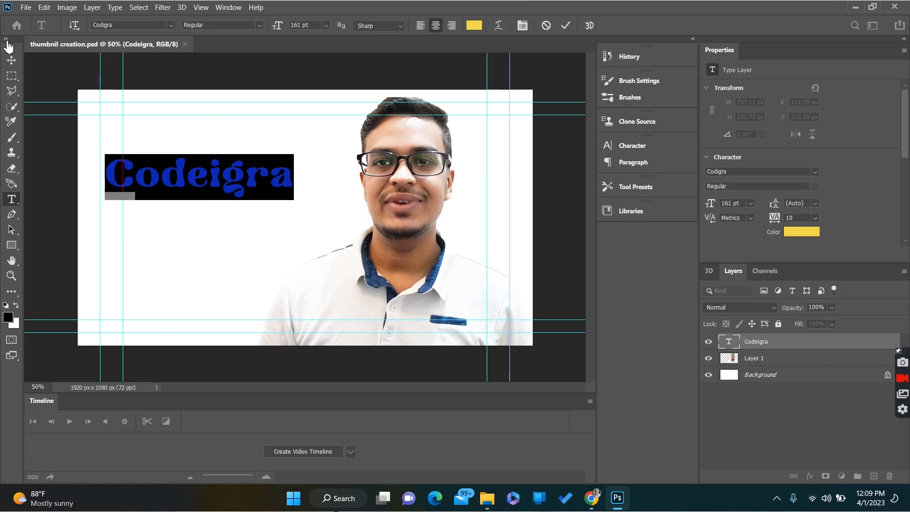
click(11, 60)
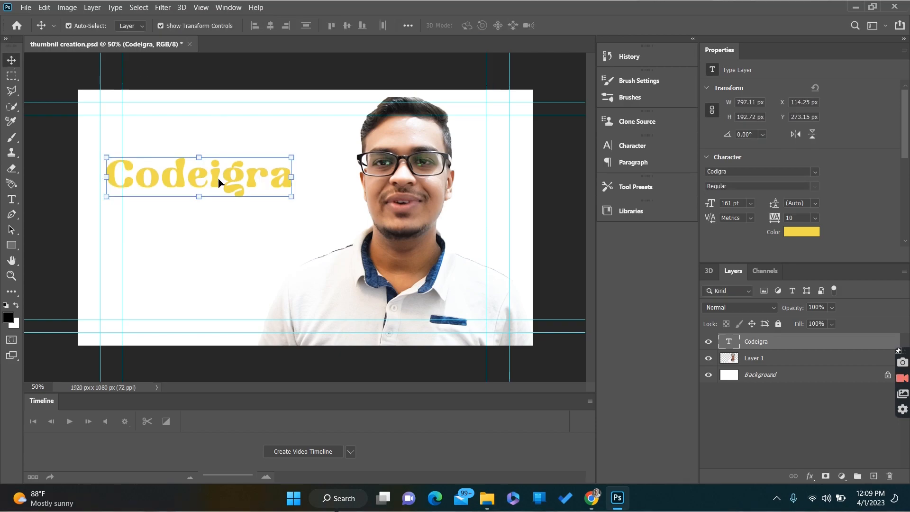
- Move the "Codeigra" text down beside the presenter's collar, to about X 120 px, Y 557 px
drag(220, 183, 221, 165)
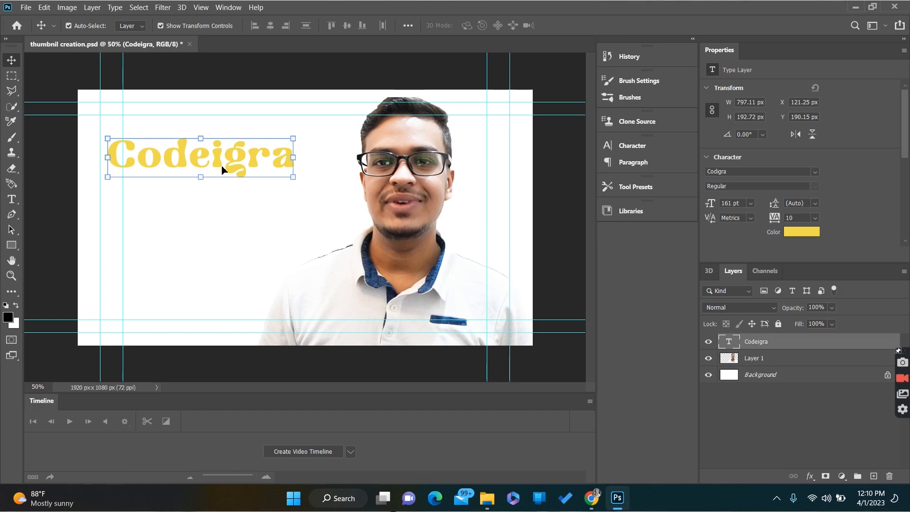
drag(223, 169, 224, 206)
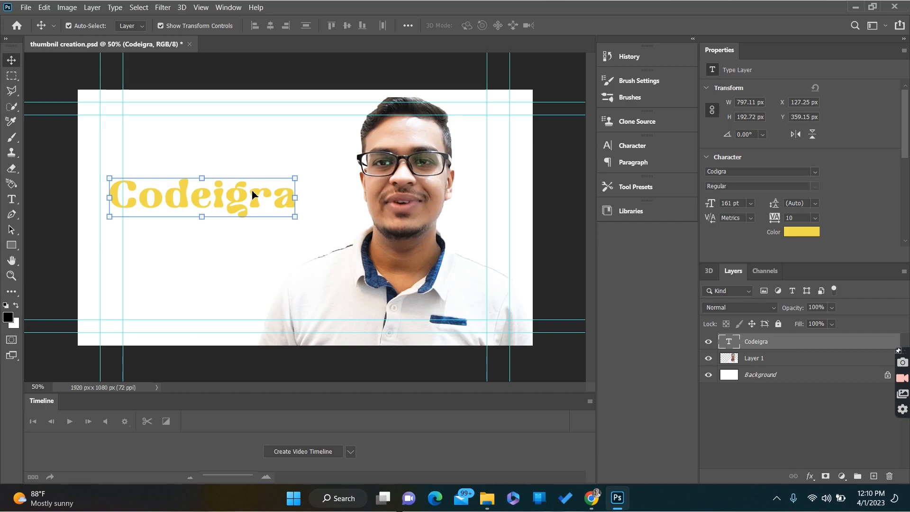
drag(222, 206, 253, 216)
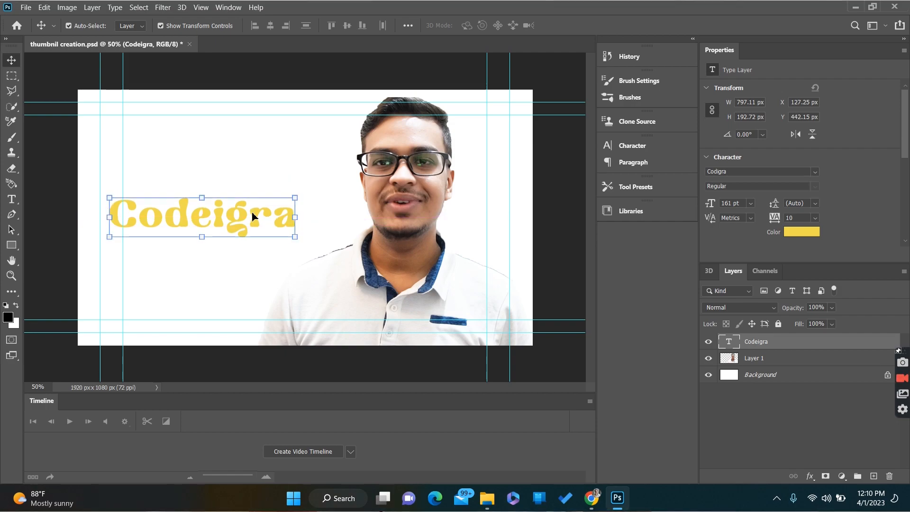
click(226, 124)
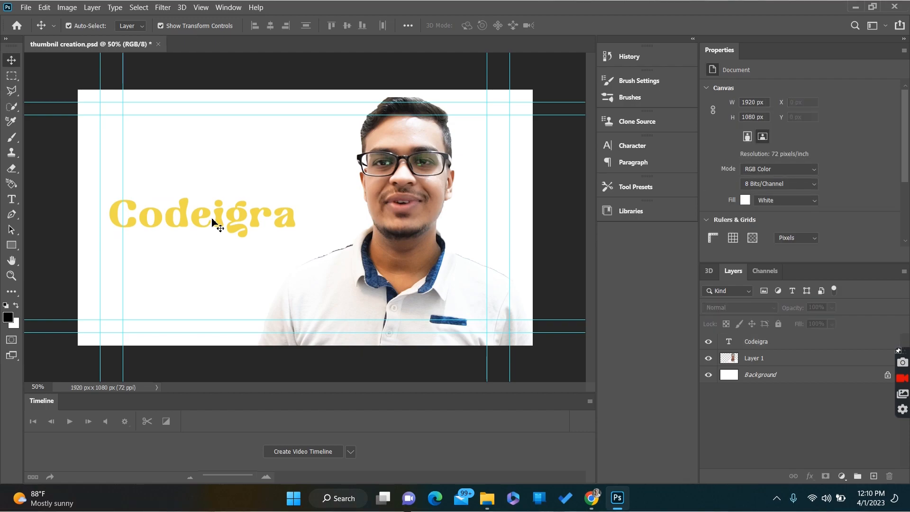
drag(217, 223, 209, 246)
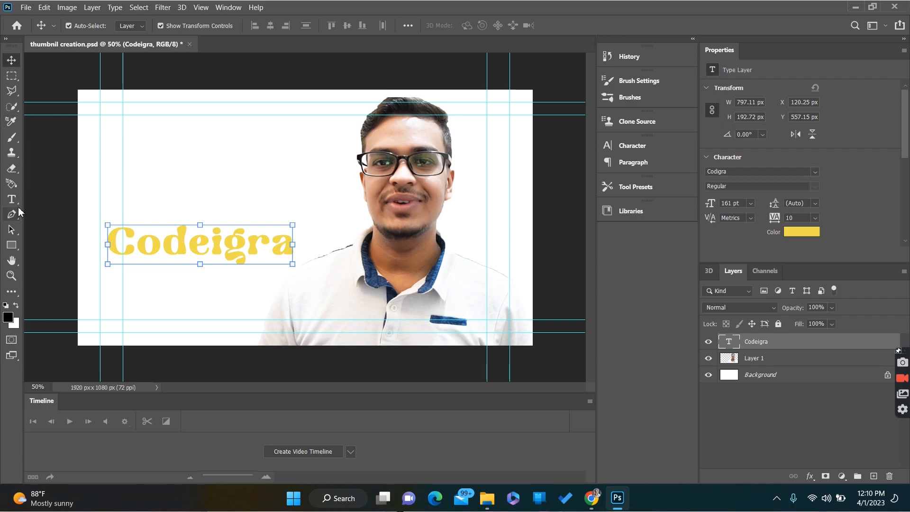
- Draw a rectangle about 980 x 225 px from the canvas's left edge beside the presenter's head and fill it with black
click(11, 245)
drag(78, 115, 310, 168)
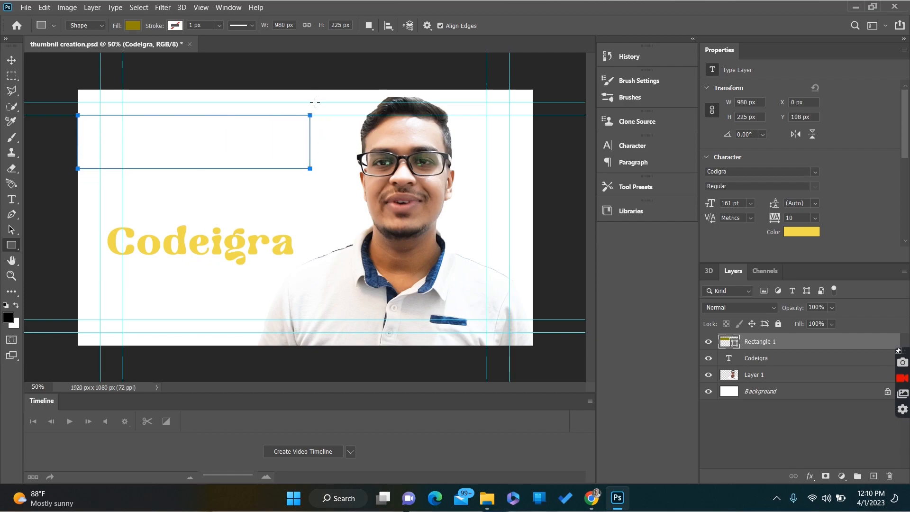
click(133, 25)
click(207, 89)
- Rotate the black rectangle about 3.37°, scale it to about 104% width and 95% height, and shift it up past the canvas's left edge
key(ctrl+t)
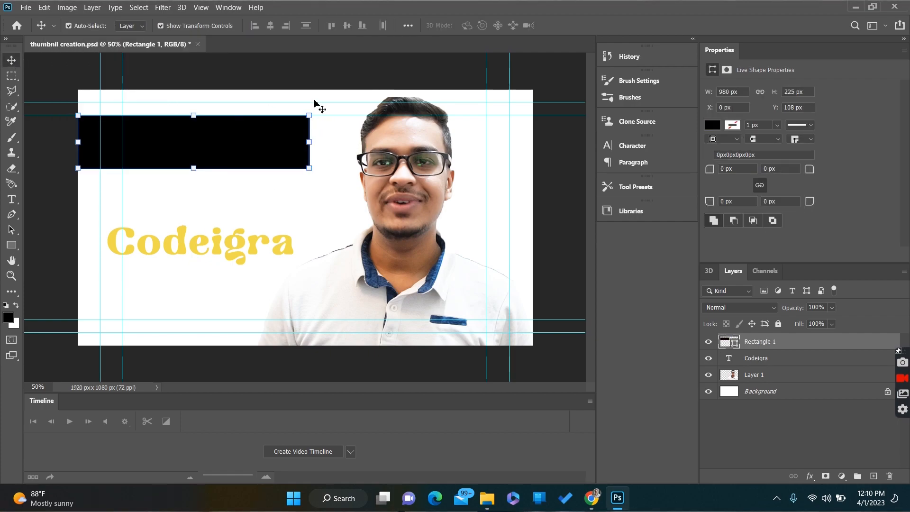
drag(315, 102, 335, 95)
drag(276, 151, 270, 150)
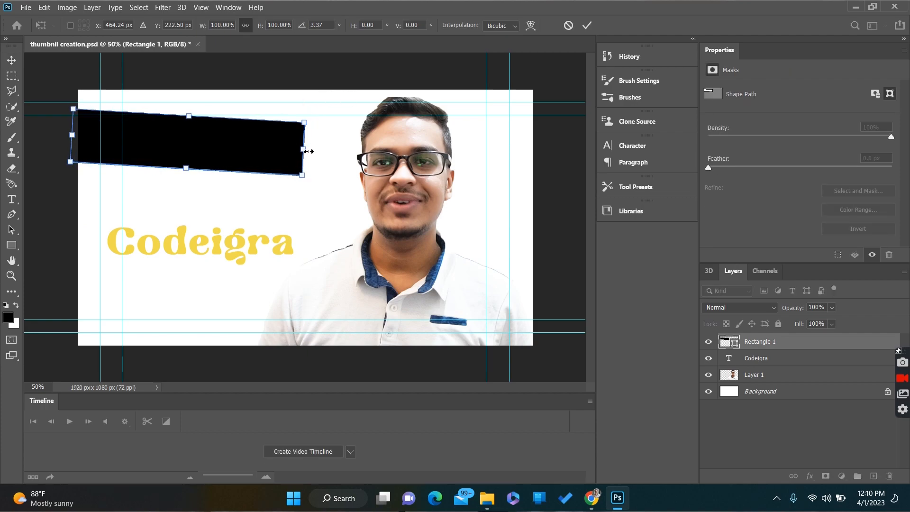
drag(191, 169, 186, 166)
drag(264, 159, 262, 144)
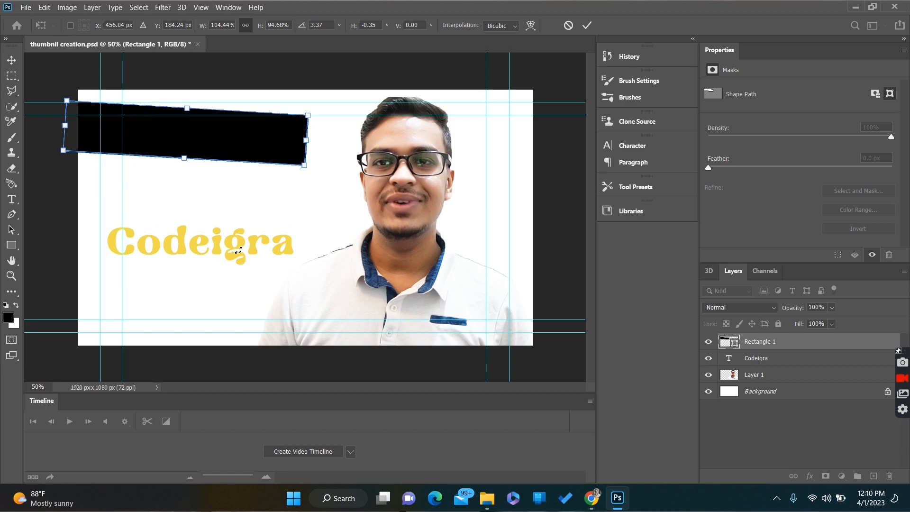
click(12, 61)
- Place the "Codeigra" text on the black rectangle, with its layer above Rectangle 1, and tilt it to match the bar
drag(200, 247, 200, 152)
drag(752, 358, 752, 338)
drag(237, 151, 229, 144)
key(Return)
- Replace the text on the black bar with "JavaScript" and set its size to 151 pt
double_click(228, 144)
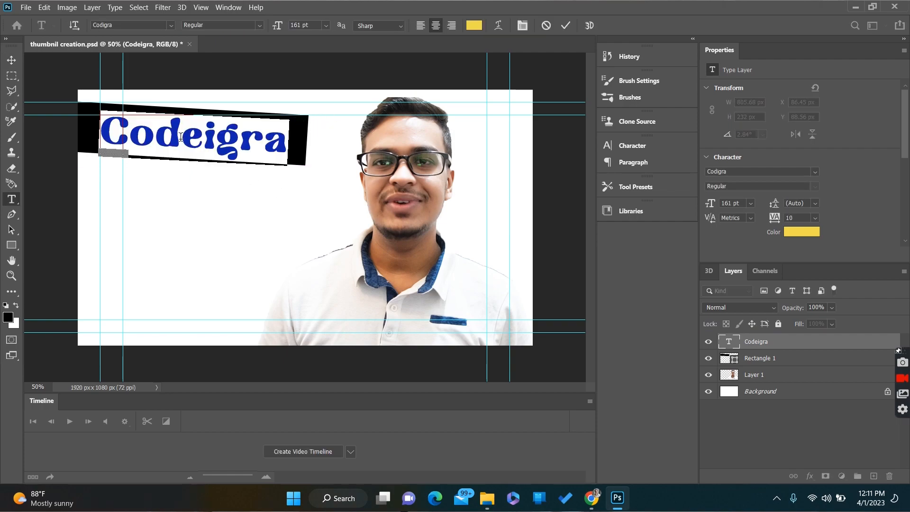
text(JavaScript)
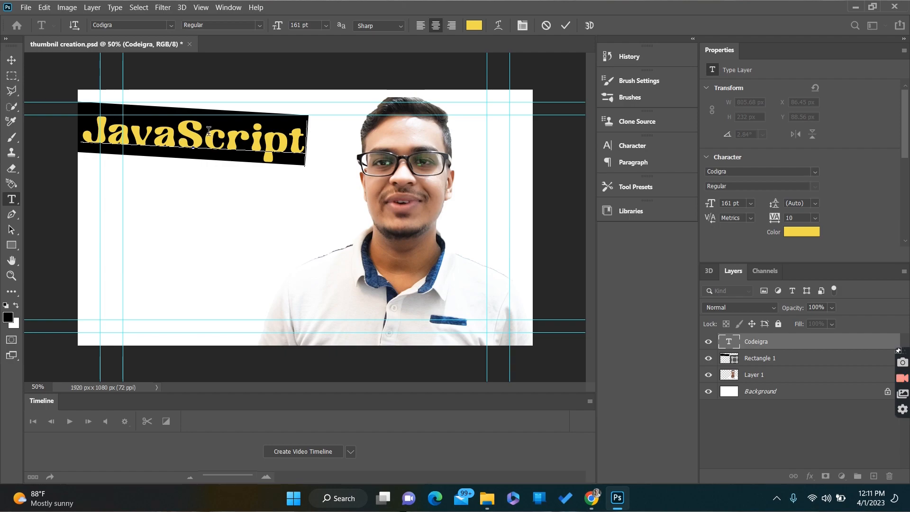
key(ctrl+a)
click(313, 28)
scroll(313, 28, down, 4)
scroll(313, 28, down, 6)
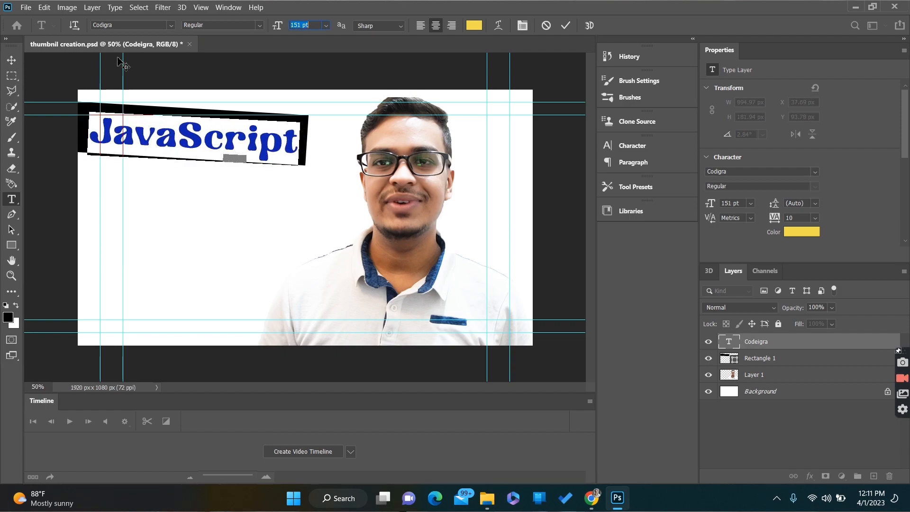
click(11, 59)
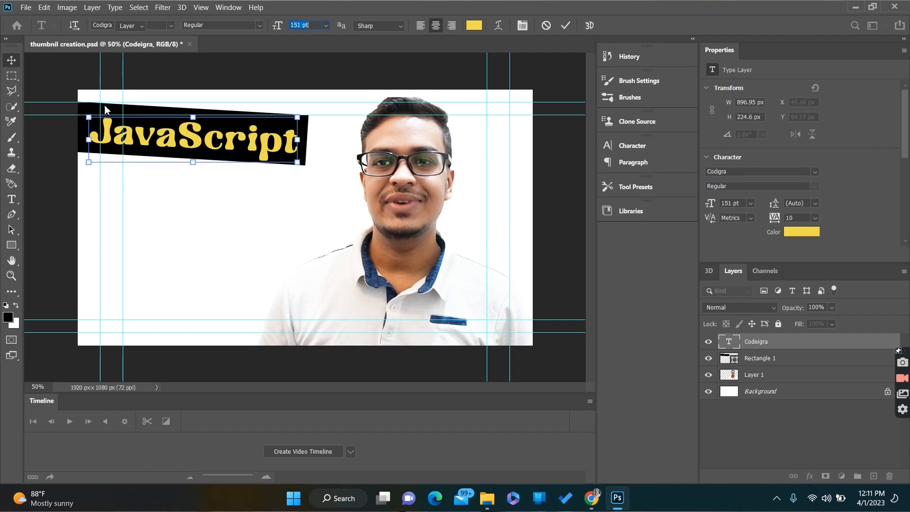
- Add a new text layer reading "Scopes" below the black JavaScript bar
click(12, 199)
click(148, 216)
text(Scopes)
- Change the "Scopes" text to the Catchy Melody Regular font and move it slightly toward the presenter
key(ctrl+a)
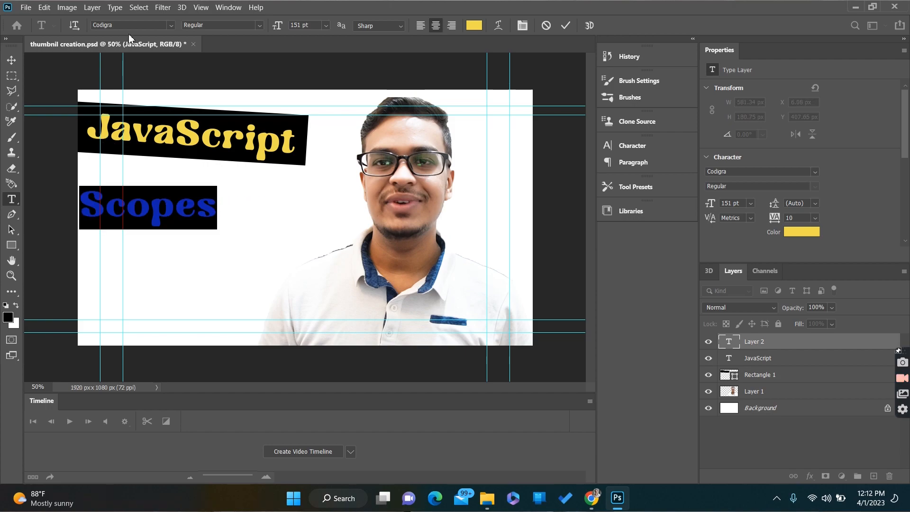
click(129, 25)
text(catch)
key(BackSpace)
key(BackSpace)
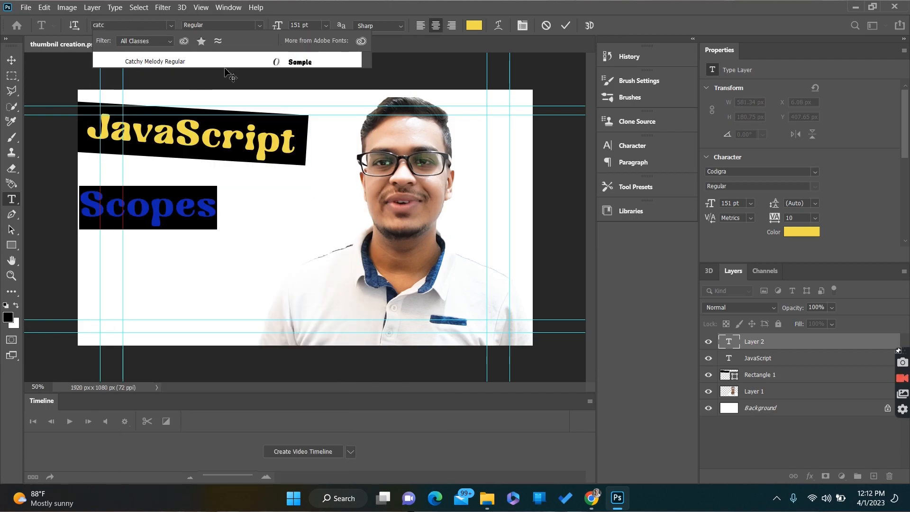
click(249, 60)
click(11, 63)
drag(166, 206, 204, 215)
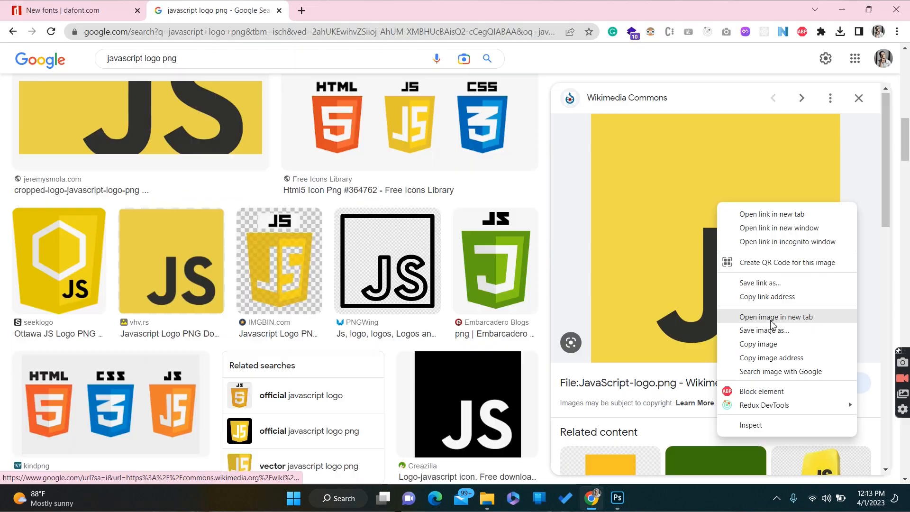
- Open the Wikimedia Commons JavaScript logo image on its own and save it to Downloads as "javascriptlogo png"
click(768, 317)
click(358, 10)
right_click(467, 171)
click(491, 195)
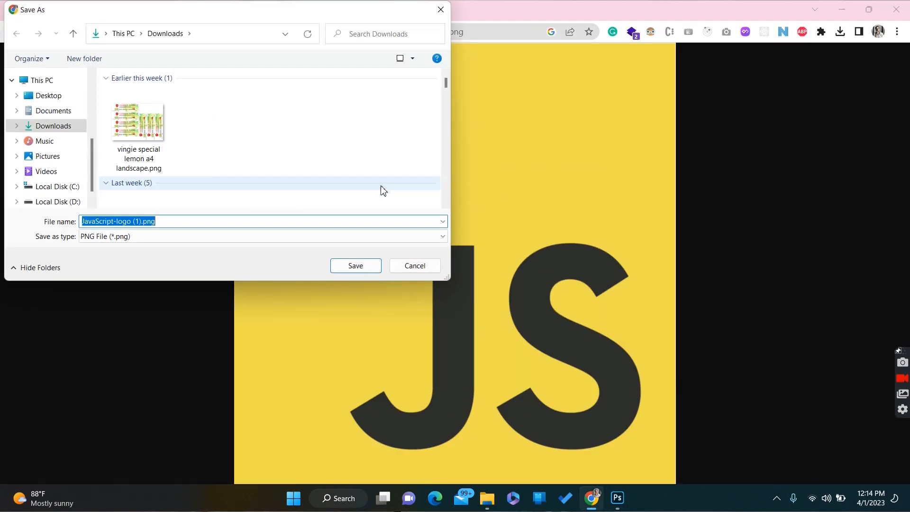
text(javascriptlogo png)
key(Return)
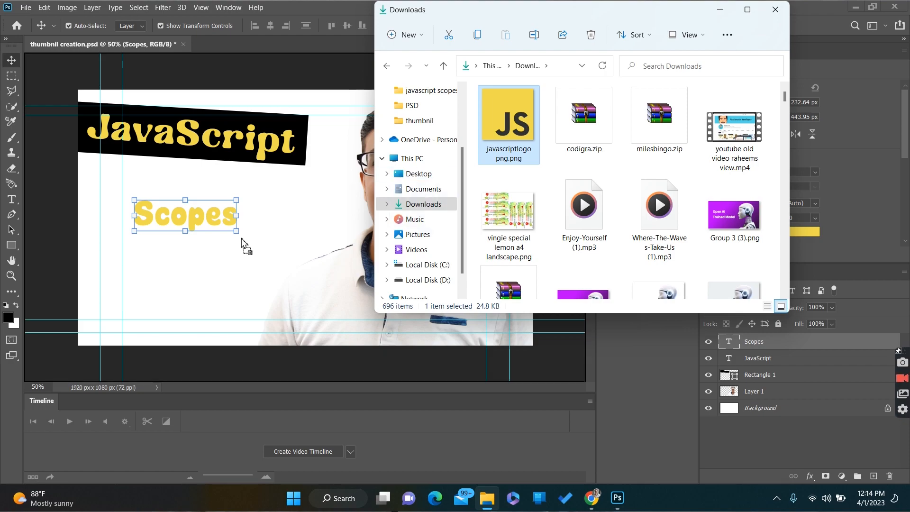
- Place the saved JavaScript logo in the Photoshop thumbnail and scale it to about 25.6% below the "Scopes" text
drag(242, 242, 200, 260)
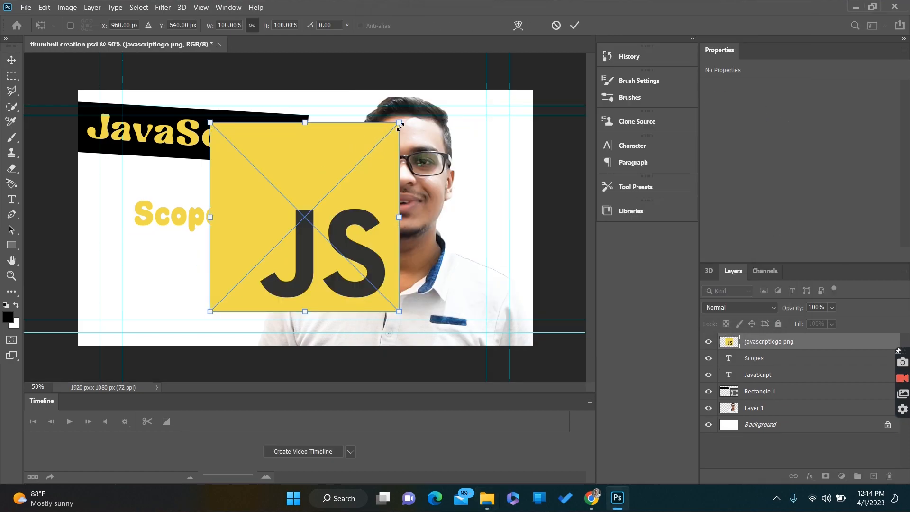
drag(399, 125, 198, 280)
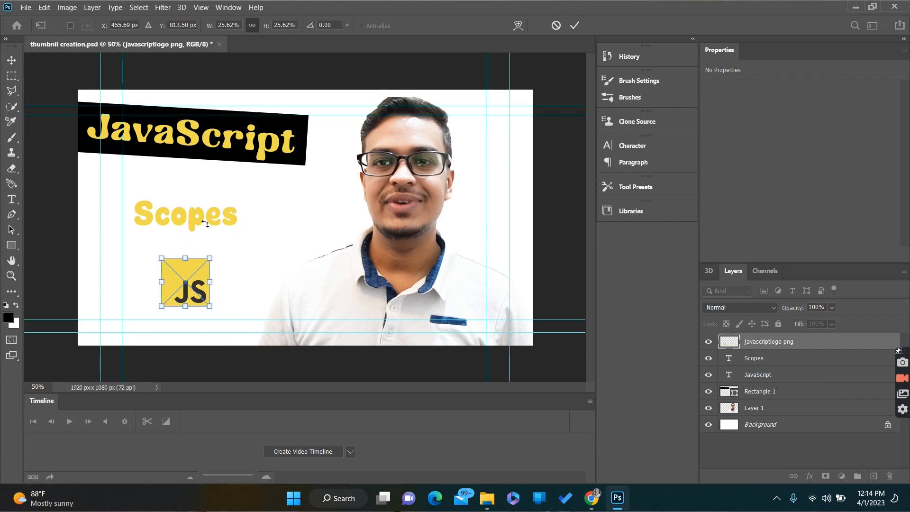
key(Return)
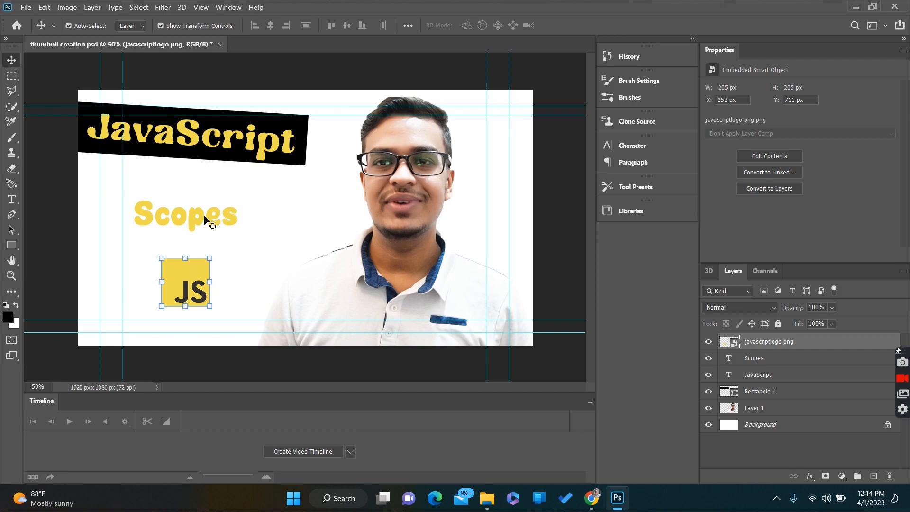
- Set the size of the "Scopes" text to 158 pt
click(205, 219)
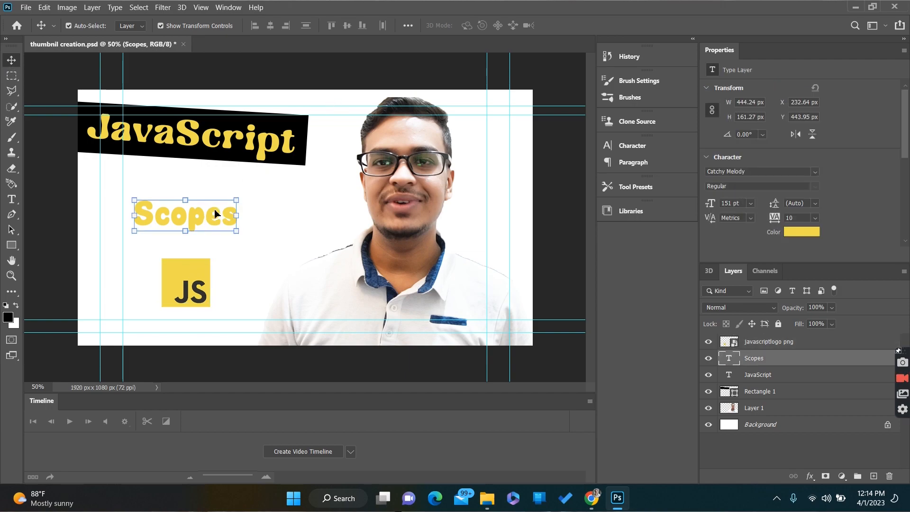
double_click(215, 213)
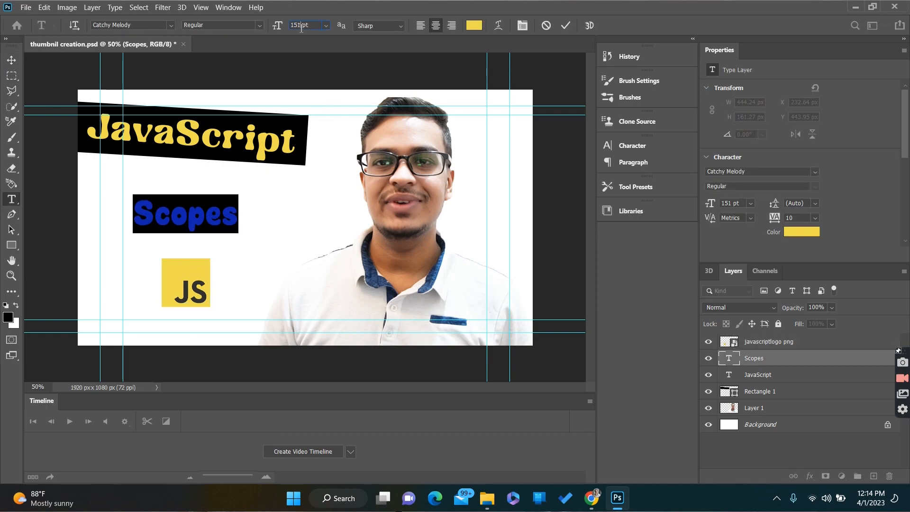
scroll(302, 28, up, 7)
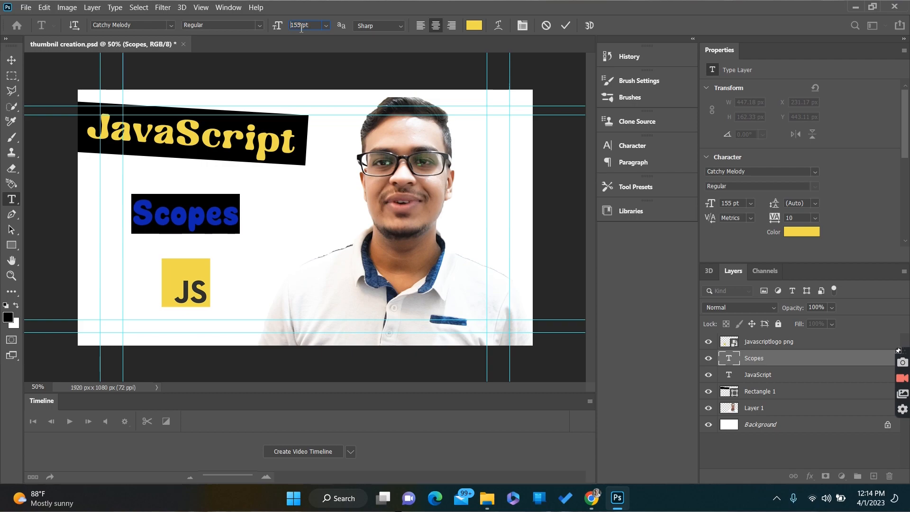
click(11, 62)
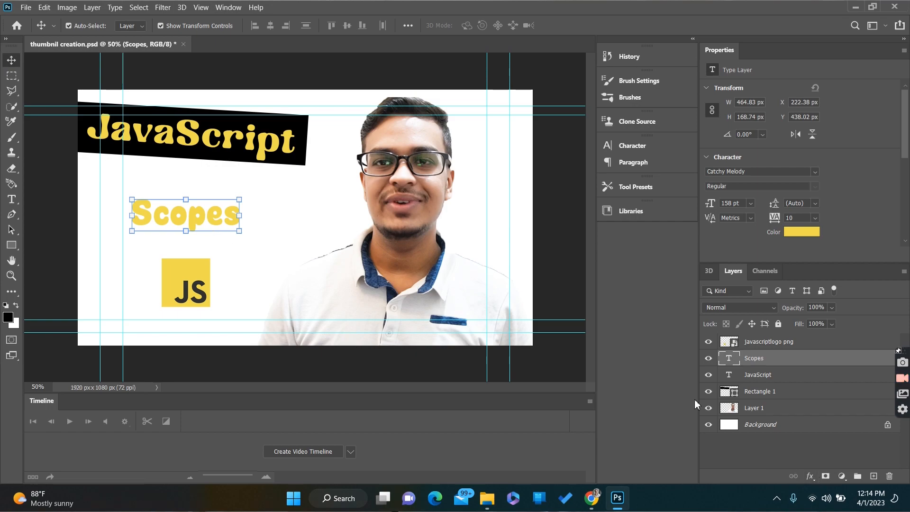
- Add an outside Stroke effect of about 8 px to the "Scopes" text layer
click(810, 478)
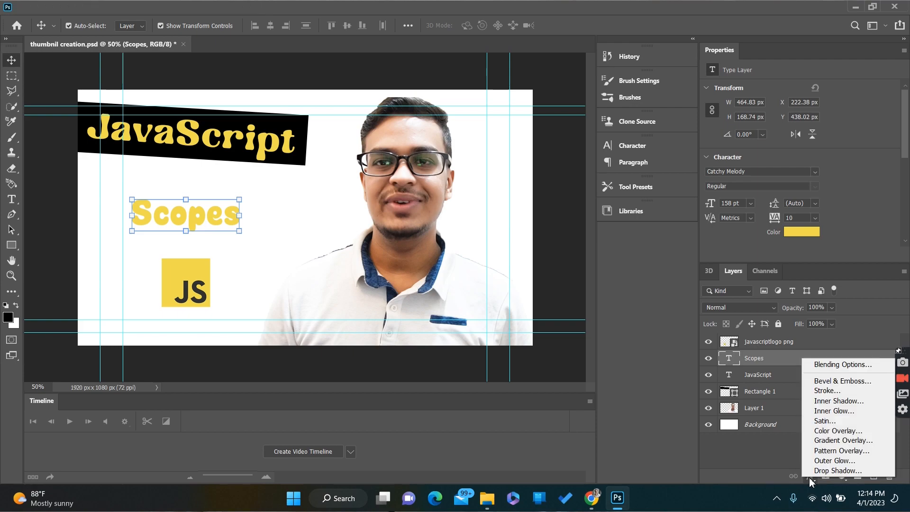
click(841, 391)
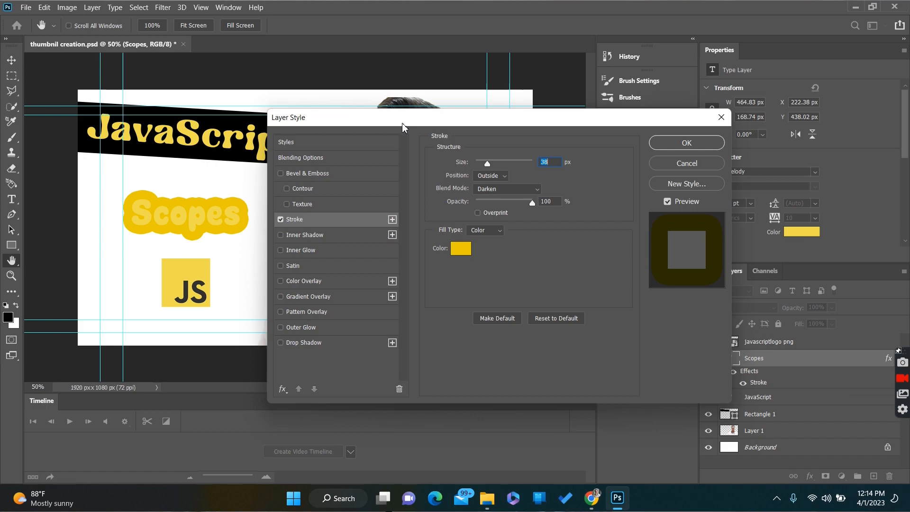
drag(403, 122, 489, 86)
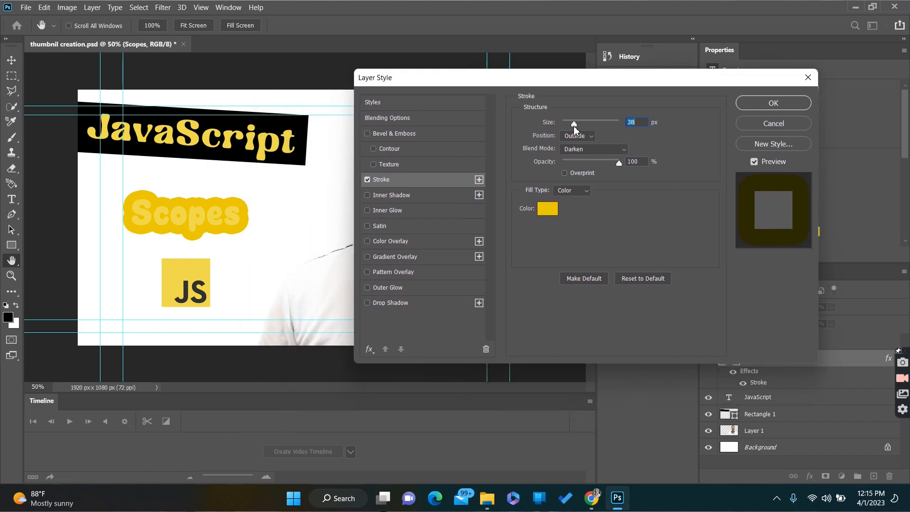
drag(573, 126, 567, 127)
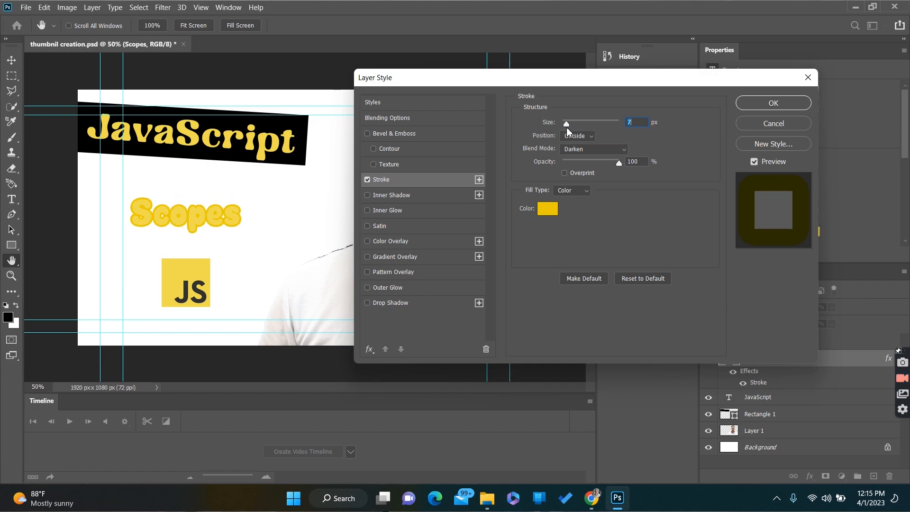
- Change the color of the "Scopes" stroke to the gray 9f9f9f
click(551, 213)
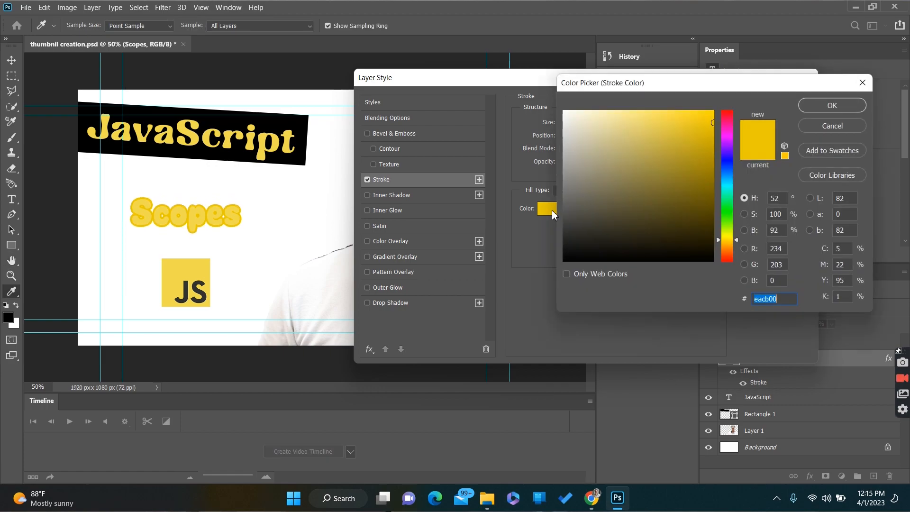
drag(584, 219, 562, 158)
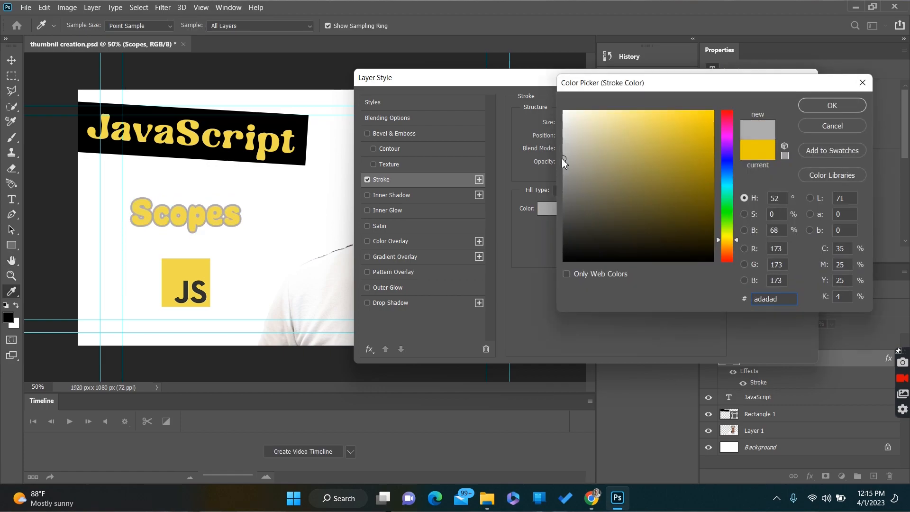
click(575, 235)
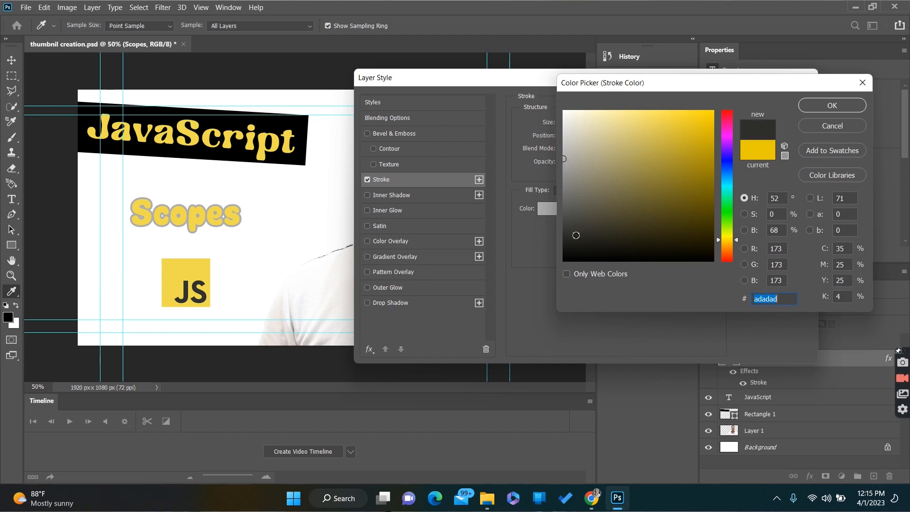
mouse_move(576, 235)
mouse_down()
mouse_move(593, 195)
mouse_move(564, 167)
mouse_up()
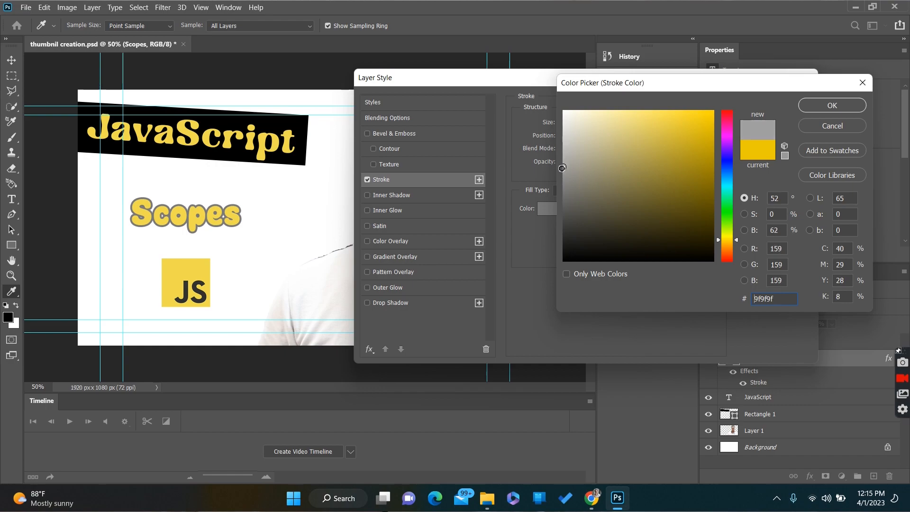
click(807, 106)
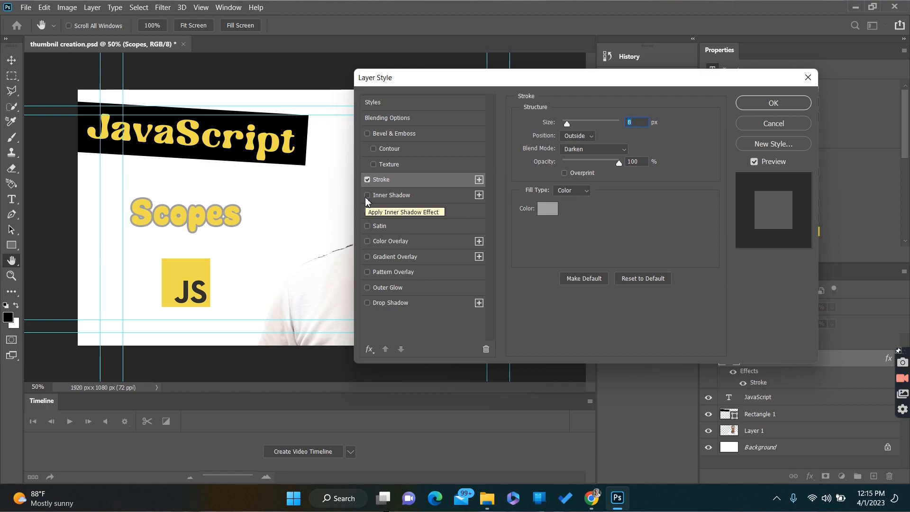
- Try a Gradient fill type on the "Scopes" stroke and return it to Color
click(579, 192)
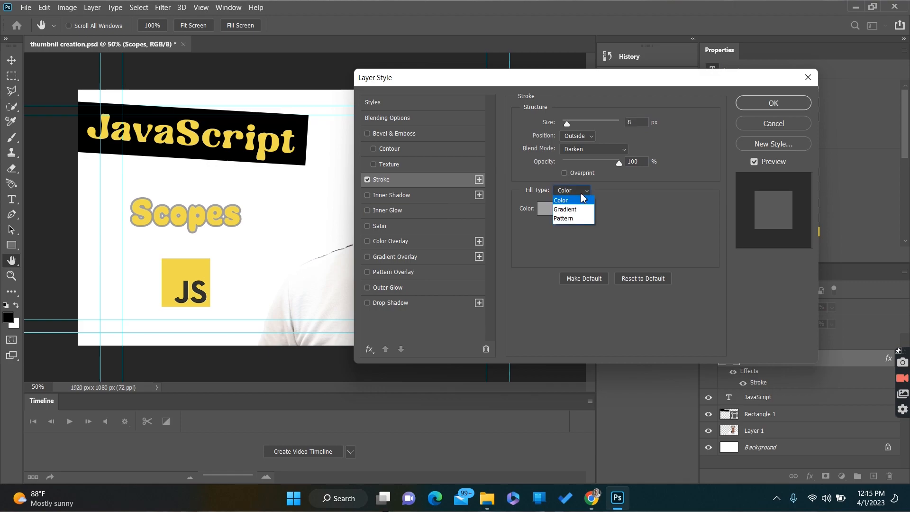
click(568, 212)
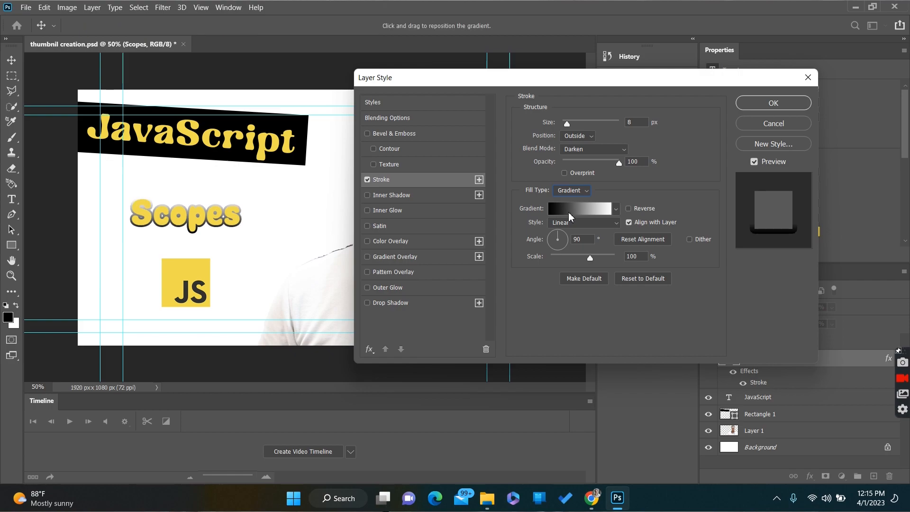
click(584, 190)
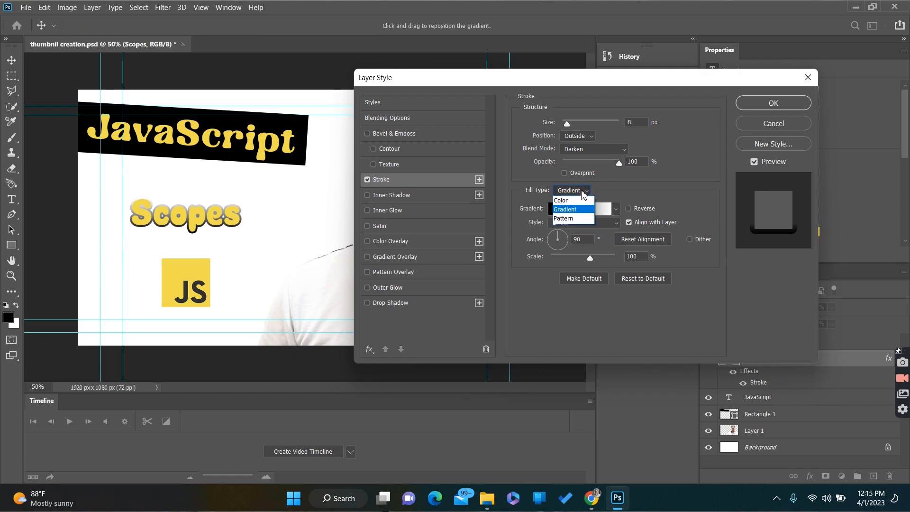
click(571, 203)
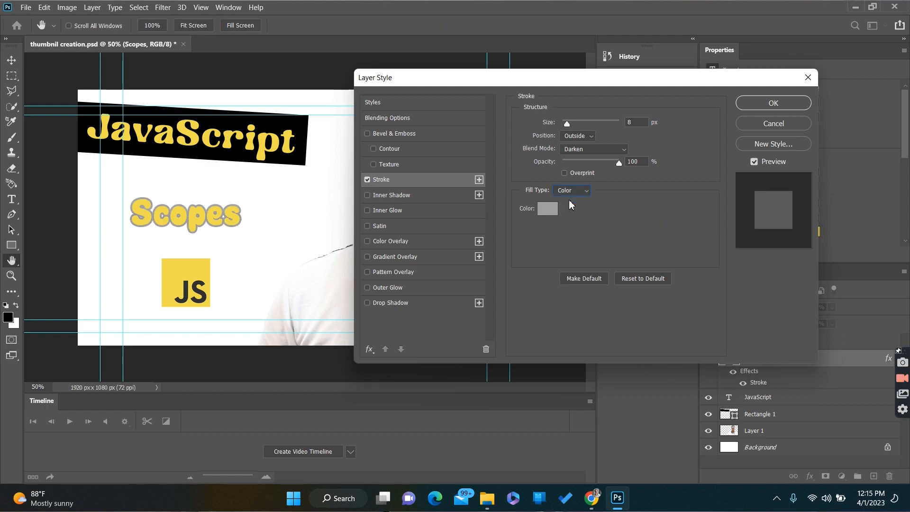
- Set the "Scopes" stroke to a dark gray and apply the layer style
click(550, 208)
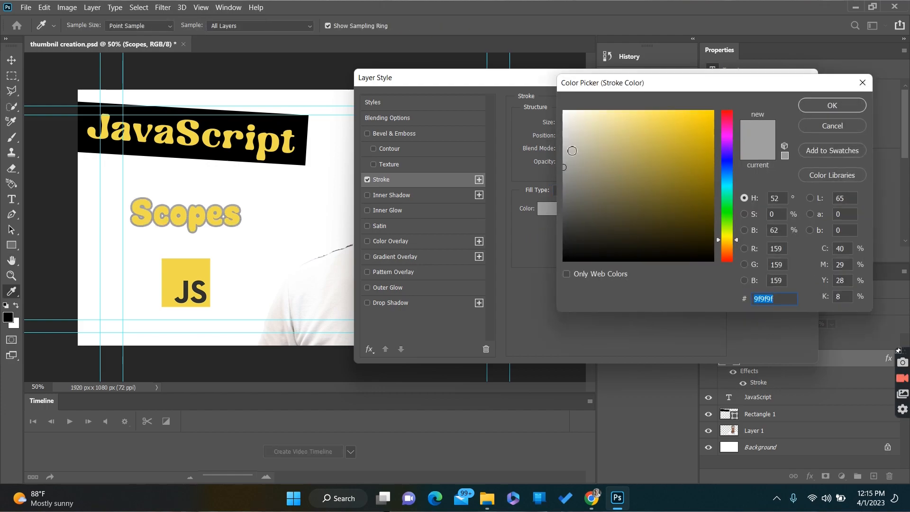
mouse_move(572, 150)
mouse_down()
mouse_move(567, 122)
mouse_move(566, 193)
mouse_up()
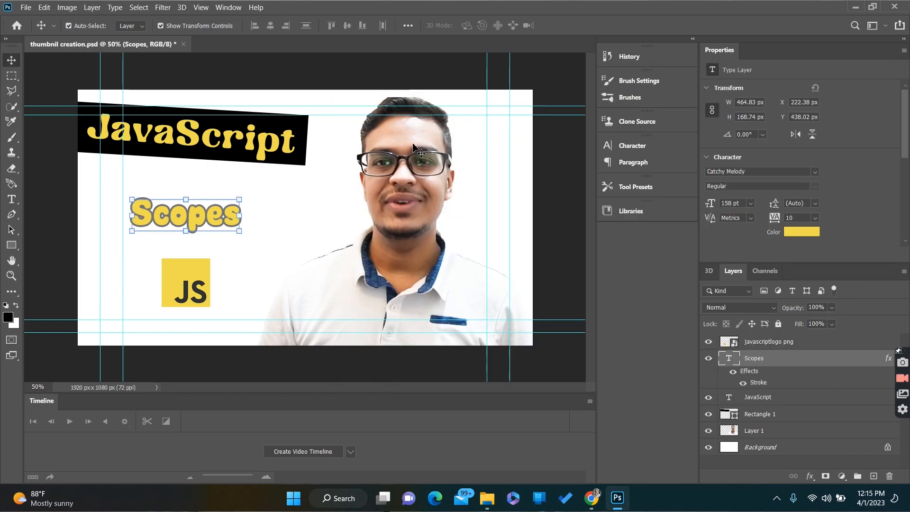
- Add a Stroke effect to the presenter cutout on Layer 1 with a Gradient fill and a size of about 29 px
click(414, 150)
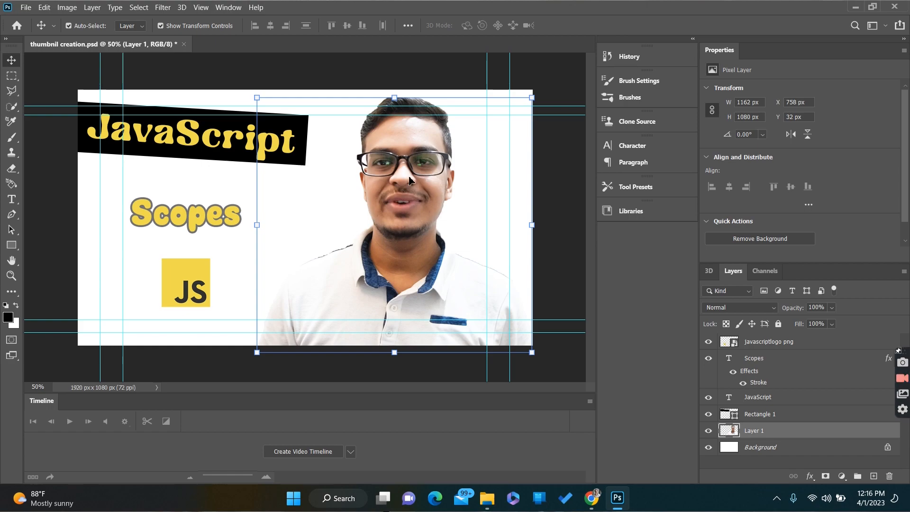
click(810, 476)
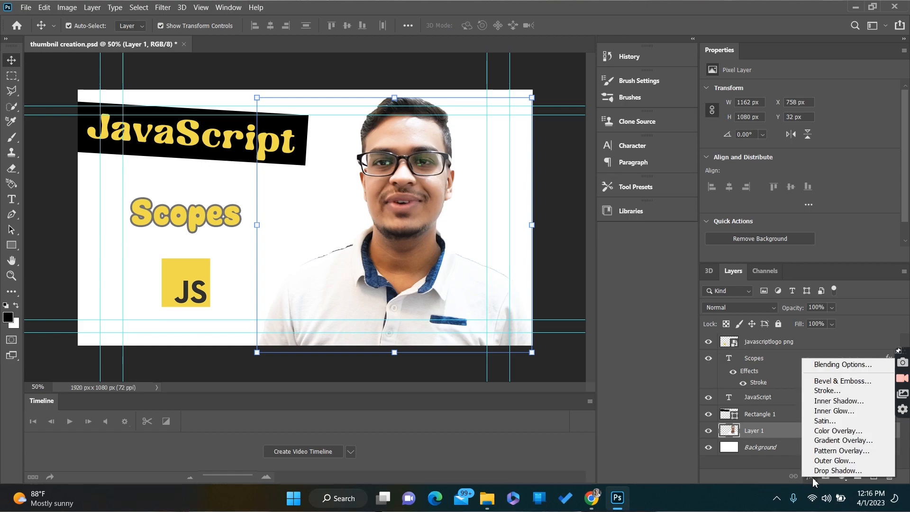
click(840, 395)
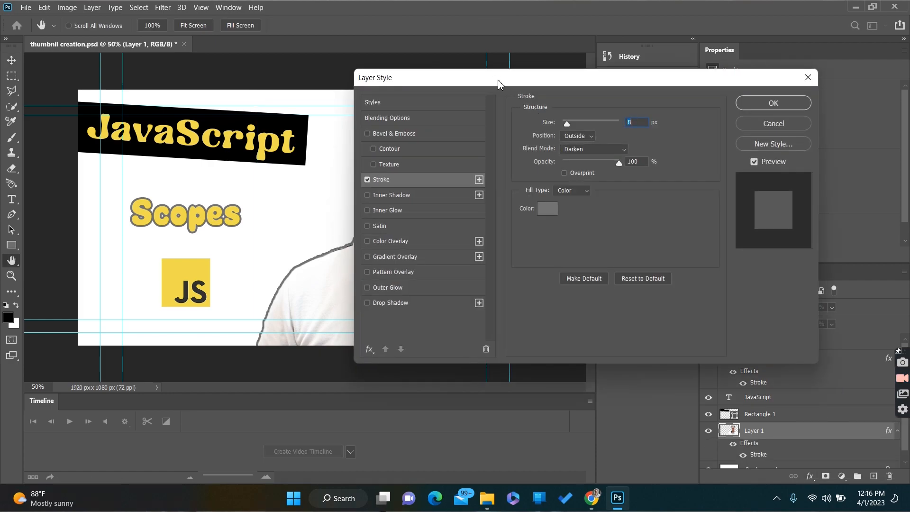
drag(498, 84, 611, 92)
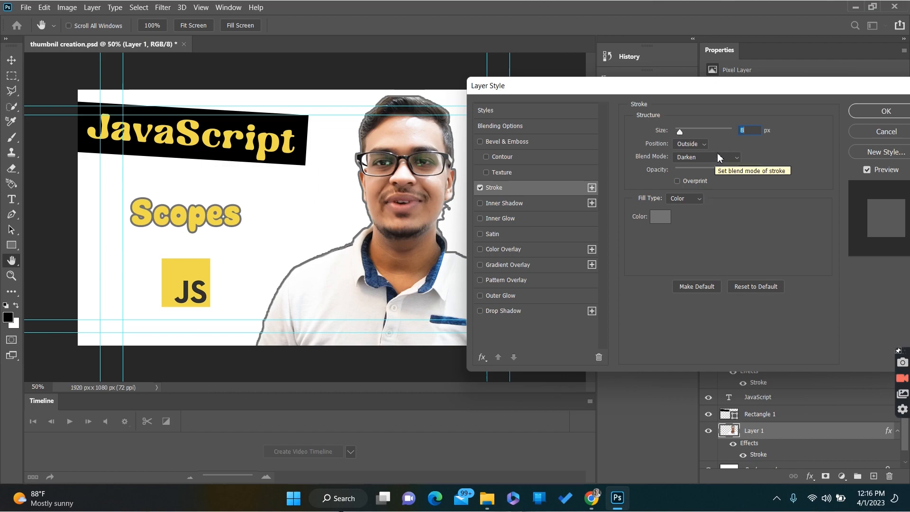
click(687, 202)
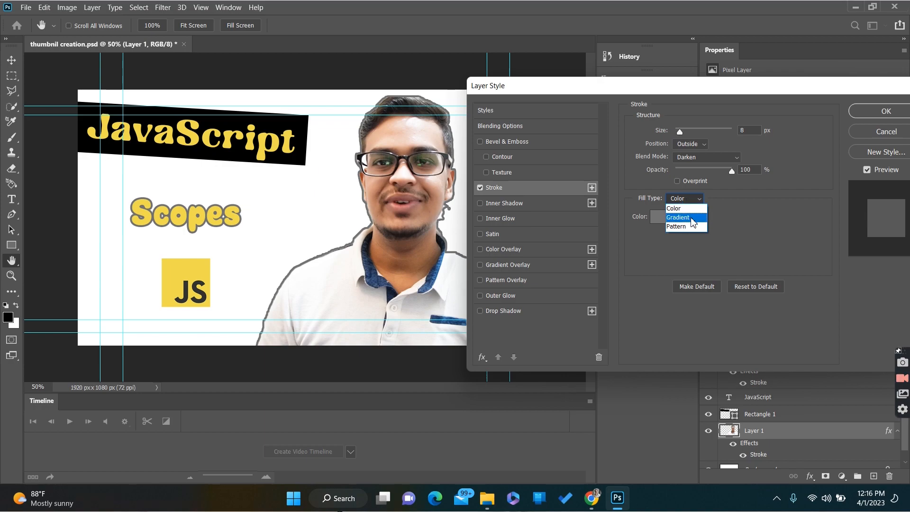
click(690, 216)
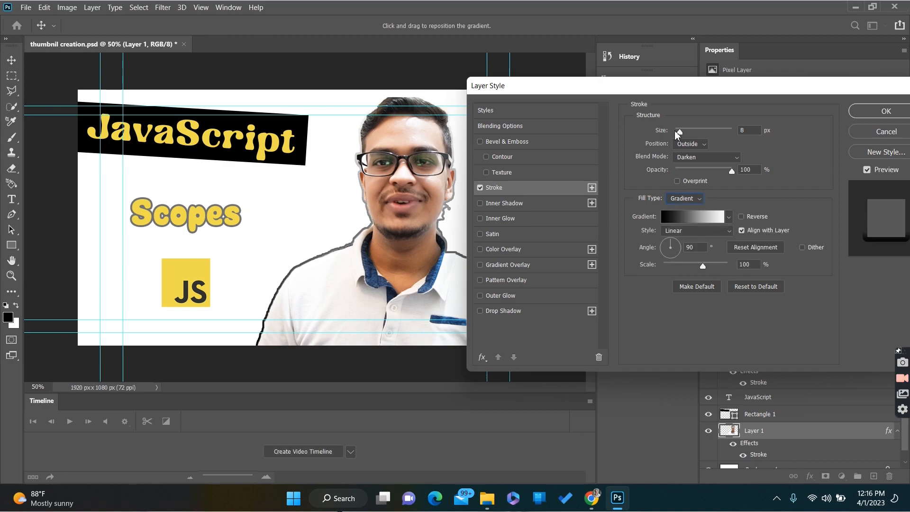
drag(678, 131, 685, 133)
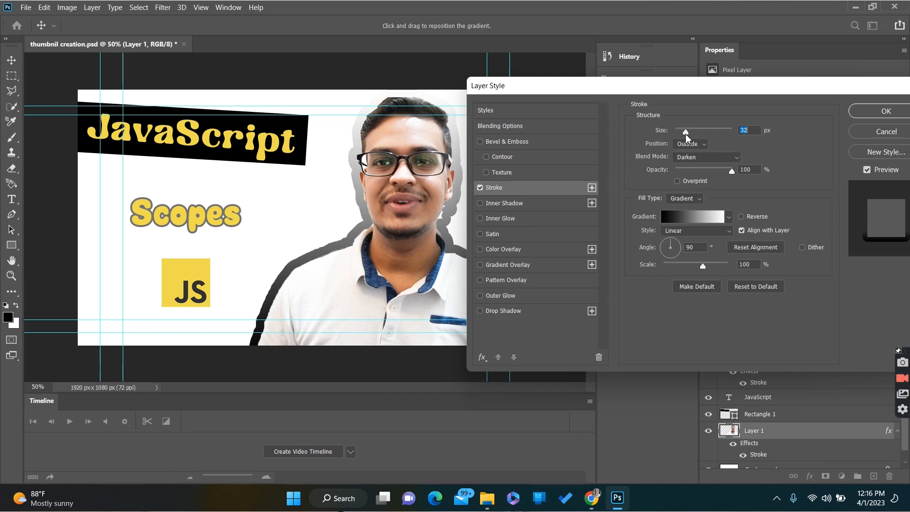
- Apply the Orange_10 preset to the presenter's stroke gradient and move its yellow color stop to the 11% location
click(729, 217)
click(613, 240)
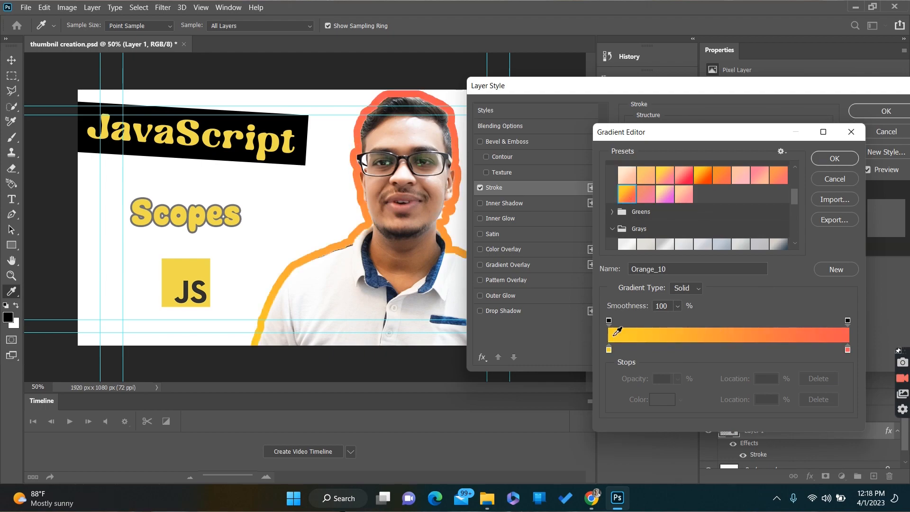
drag(610, 351, 812, 359)
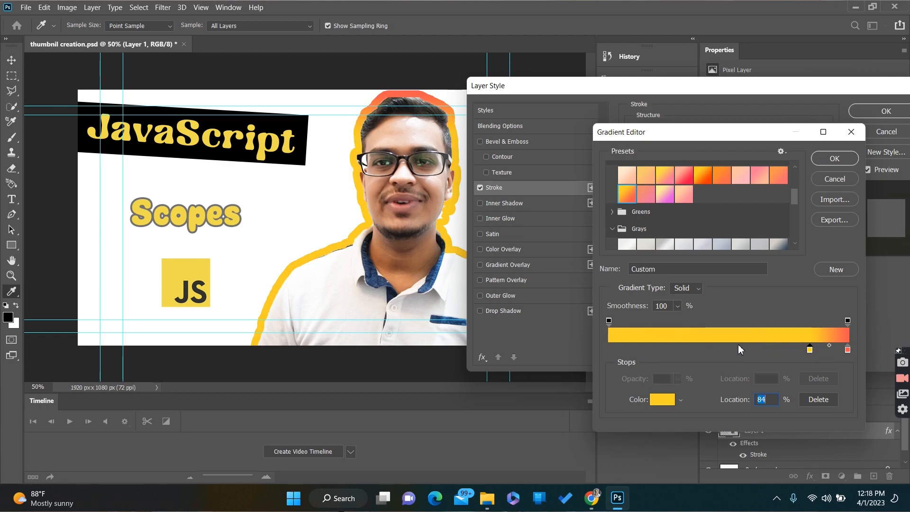
drag(809, 349, 636, 349)
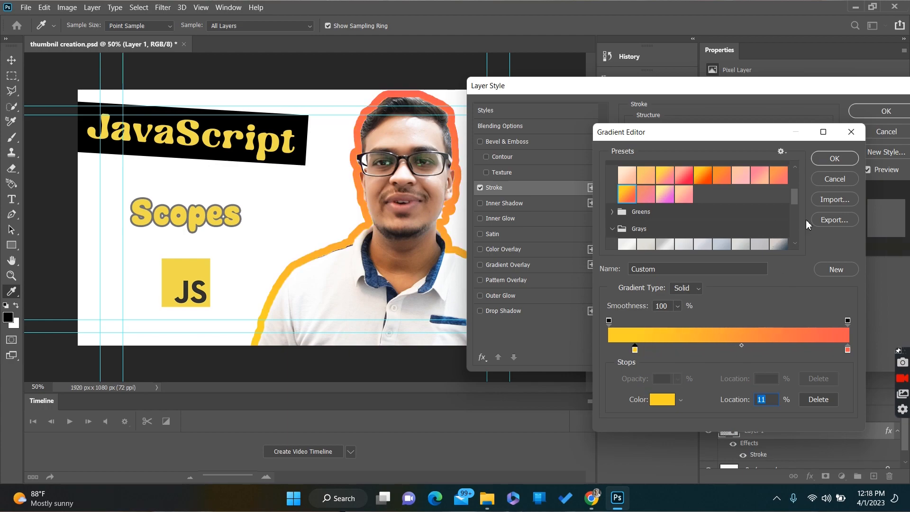
click(833, 159)
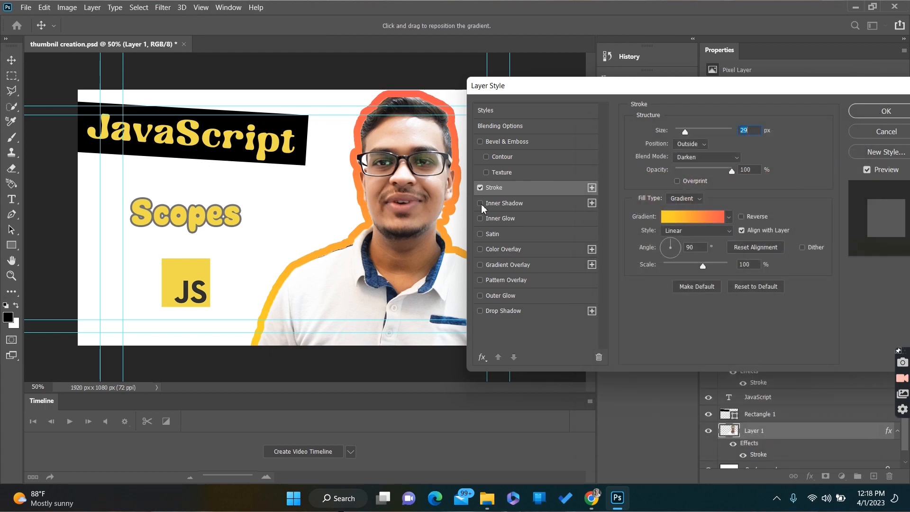
- Apply the presenter's gradient stroke layer style and leave no layer selected
click(886, 112)
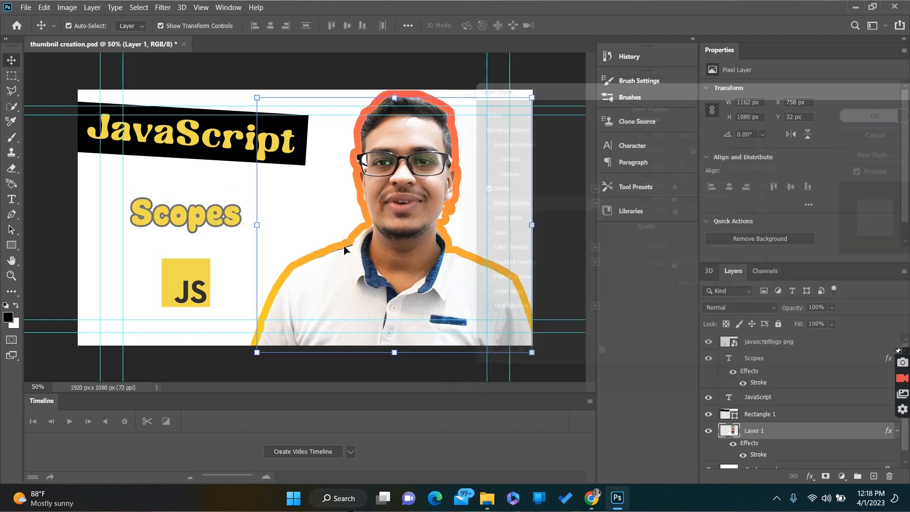
click(154, 219)
click(302, 189)
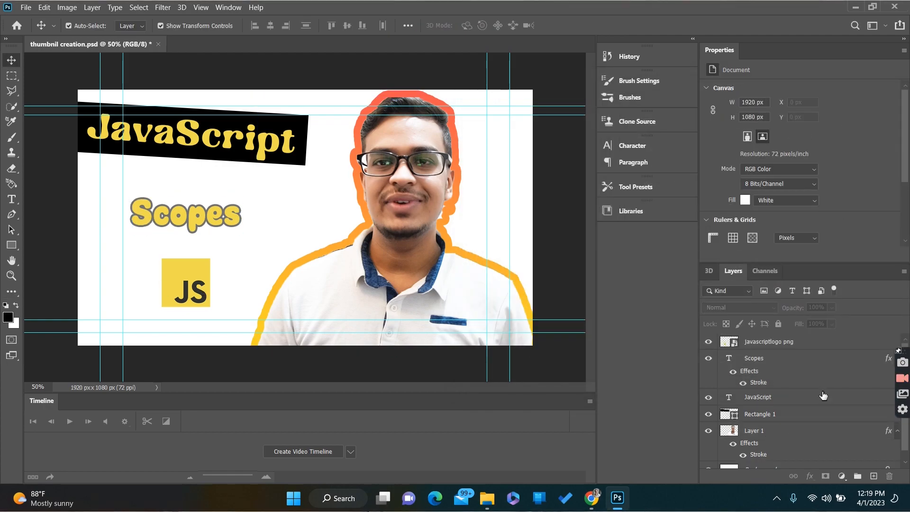
- Unlock the Background layer and try a Gradient Overlay effect on it, switching the overlay off again
scroll(823, 395, down, 1)
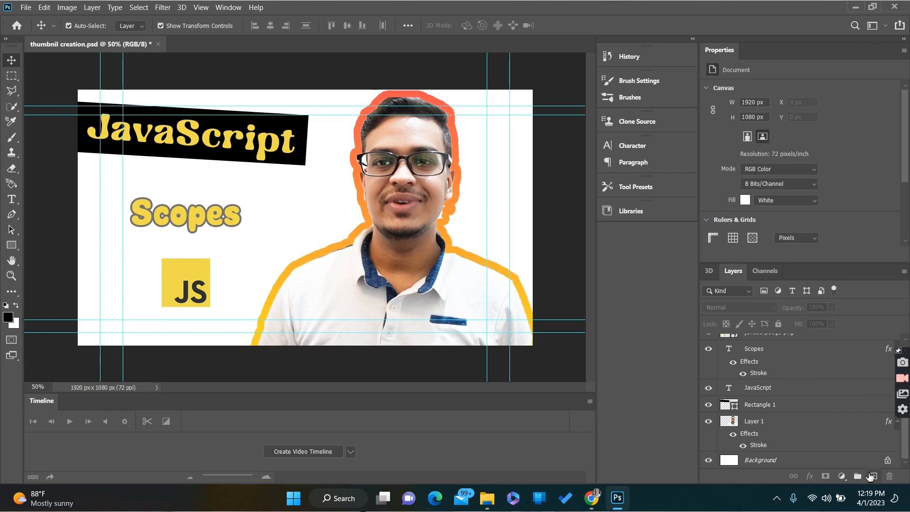
click(887, 460)
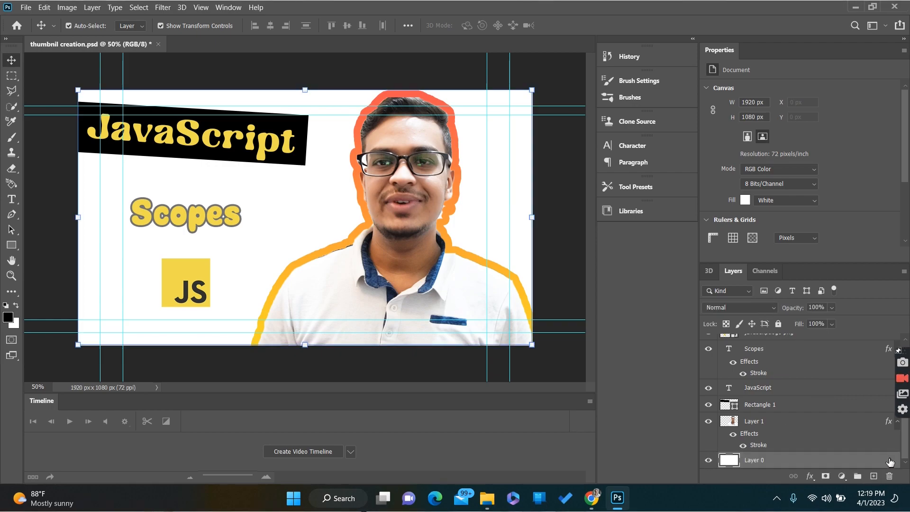
click(810, 475)
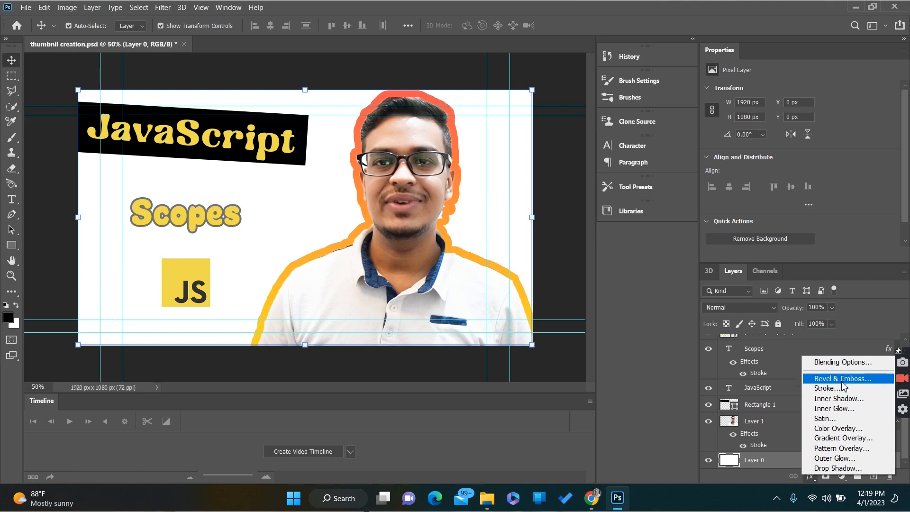
click(828, 437)
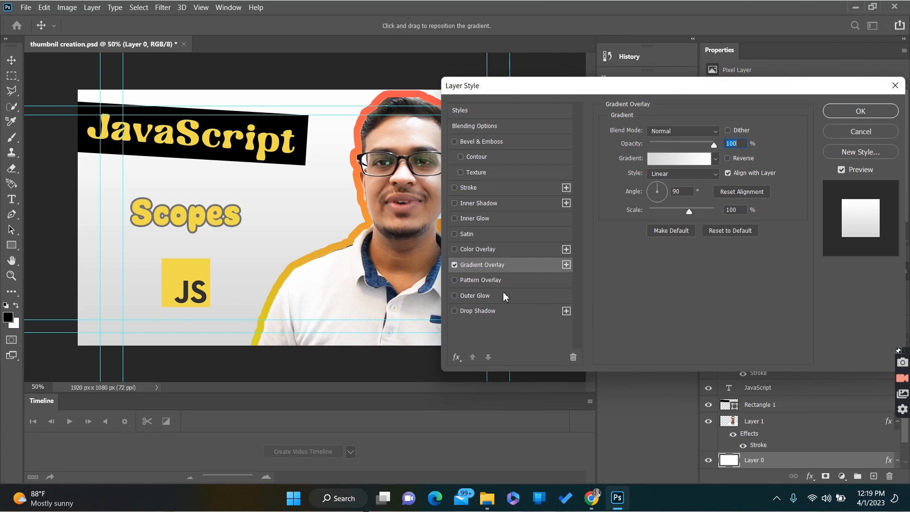
click(454, 266)
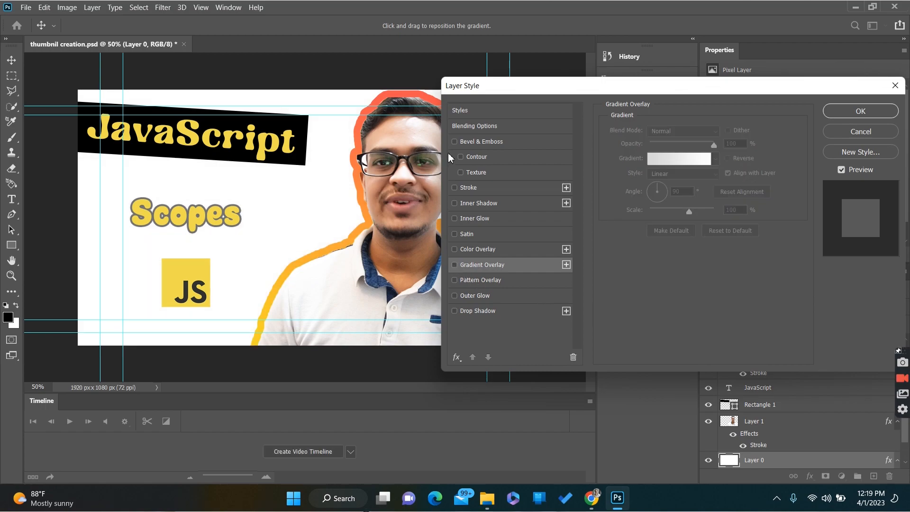
- Enable Bevel & Emboss with Texture on the background layer and try the patterns in the Trees group
click(480, 172)
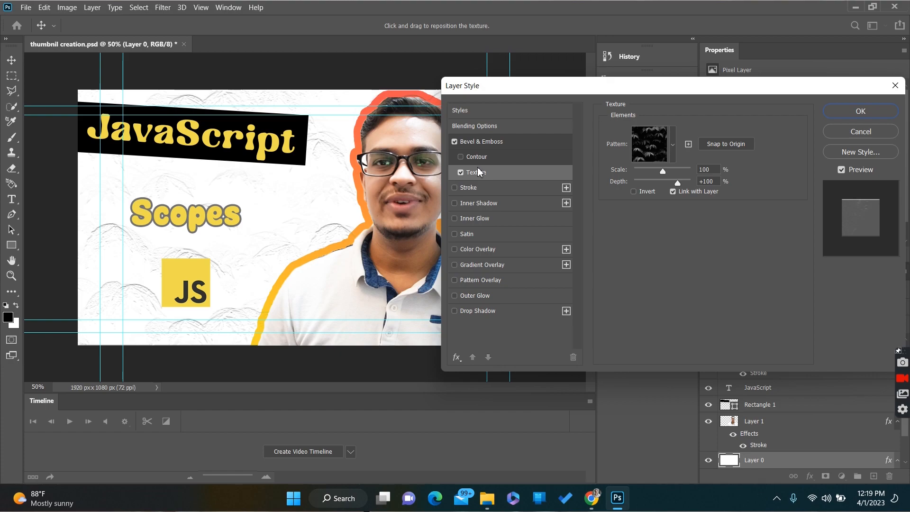
click(673, 144)
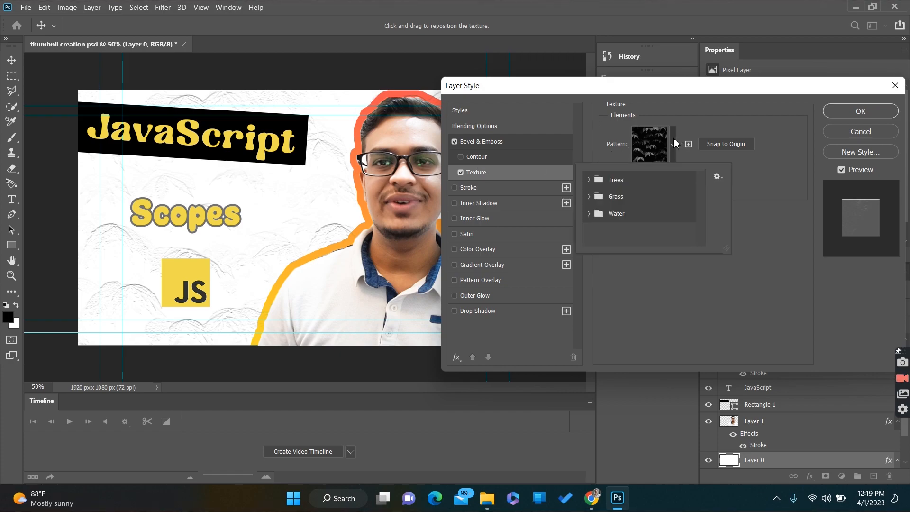
click(590, 179)
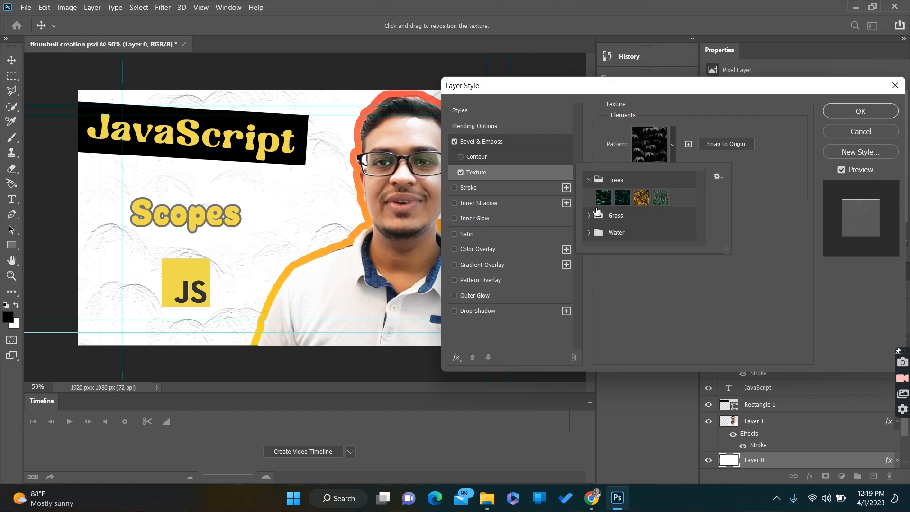
click(622, 198)
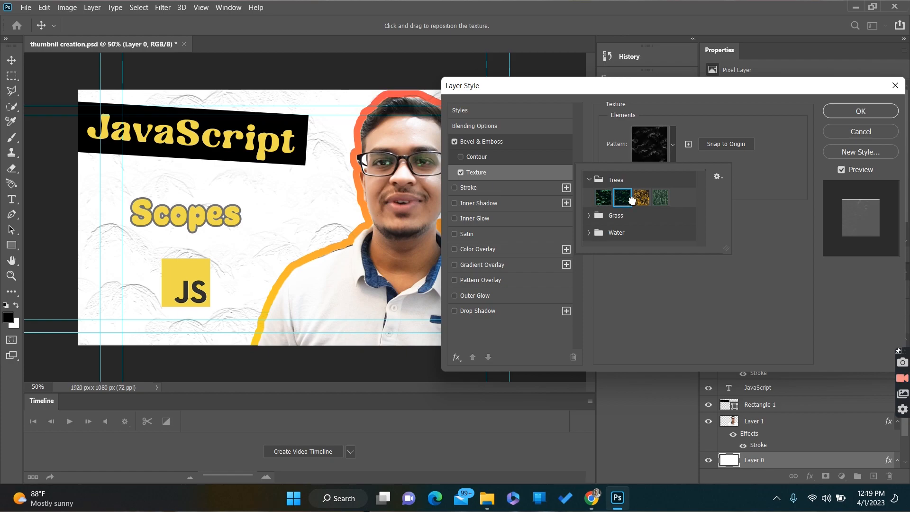
click(641, 198)
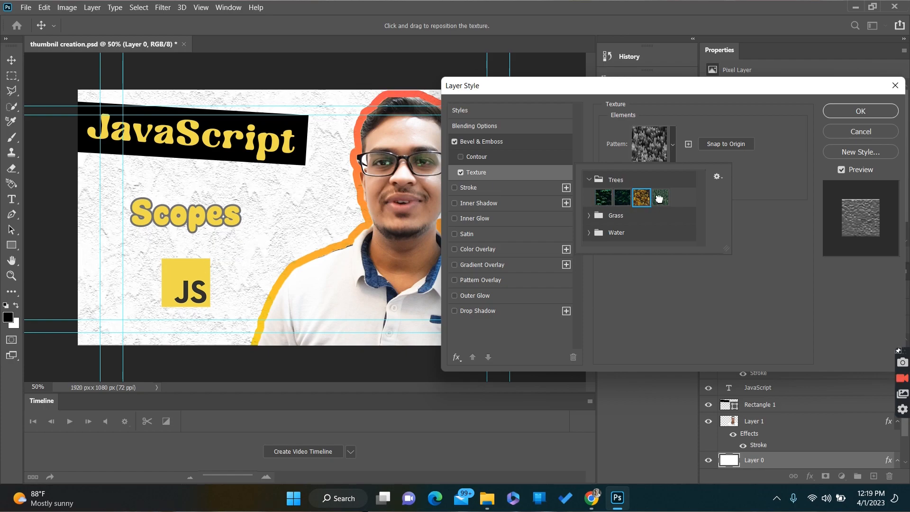
click(659, 198)
- Compare the Grass patterns for the background texture, choose the orange-brown one and apply the layer style
click(589, 216)
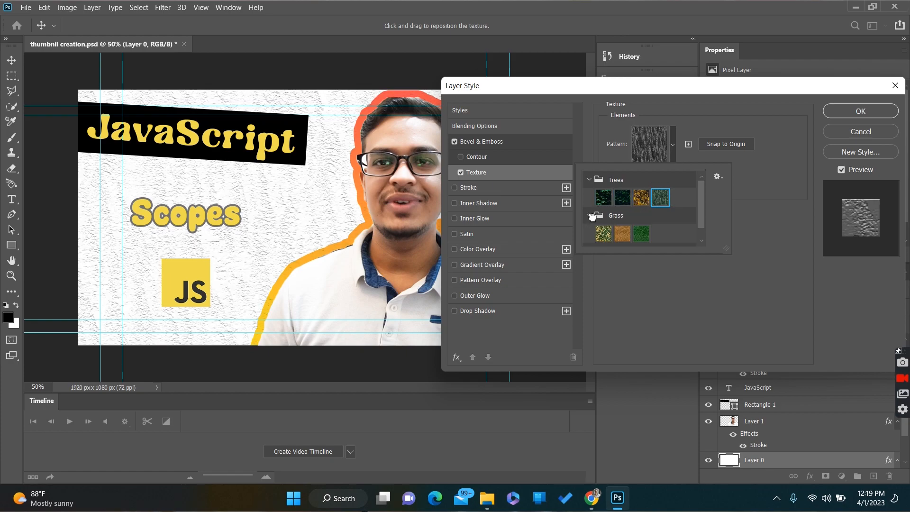
click(603, 233)
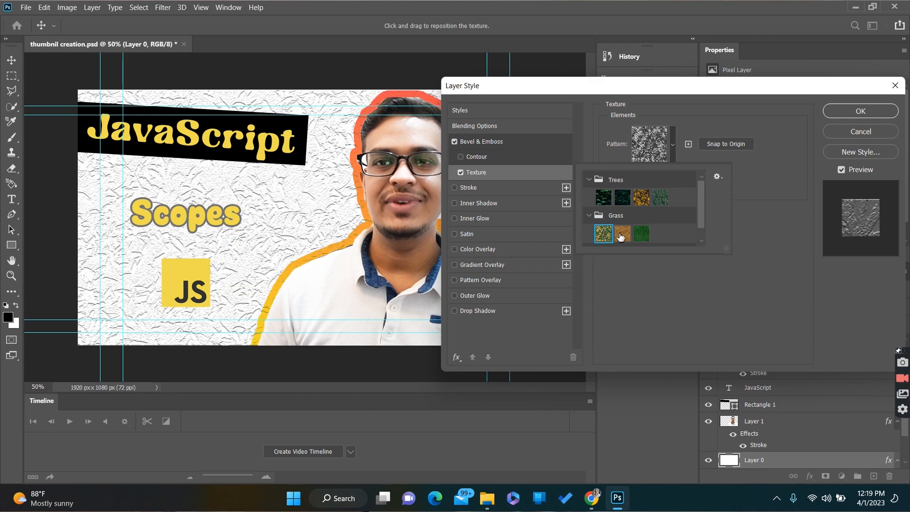
click(622, 233)
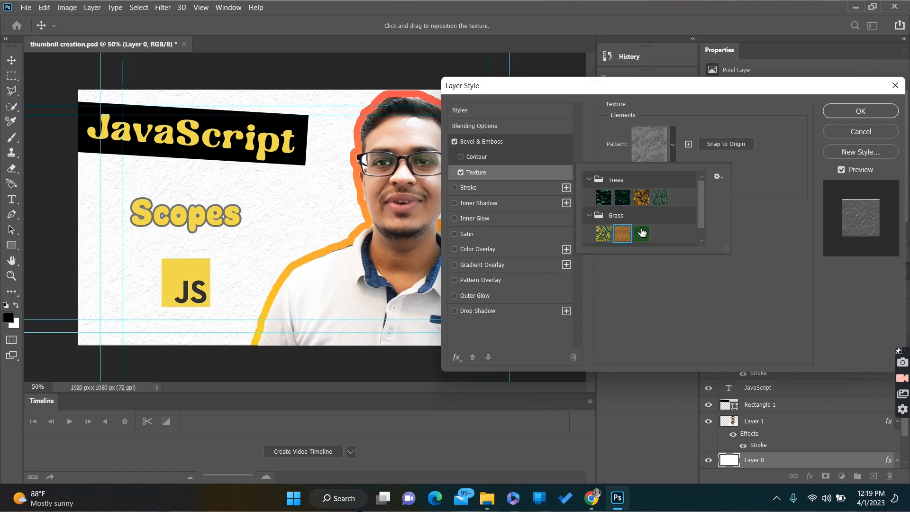
click(641, 231)
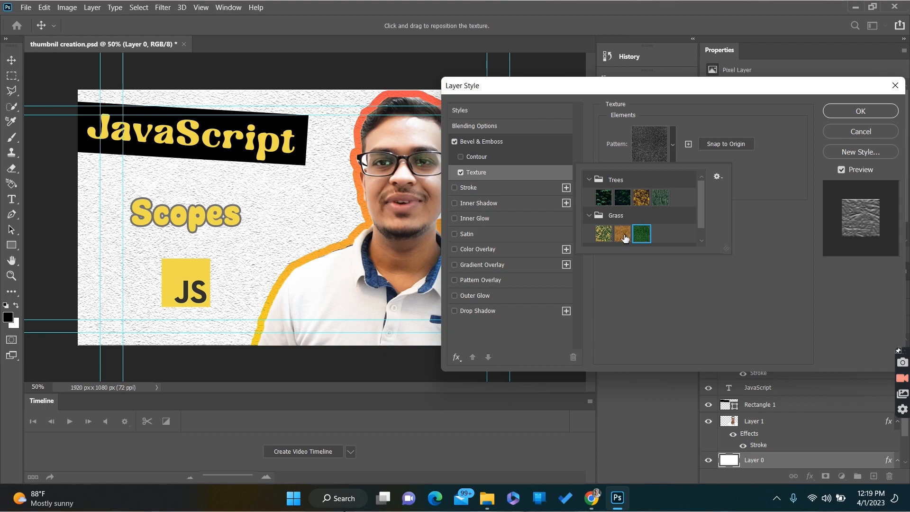
click(622, 233)
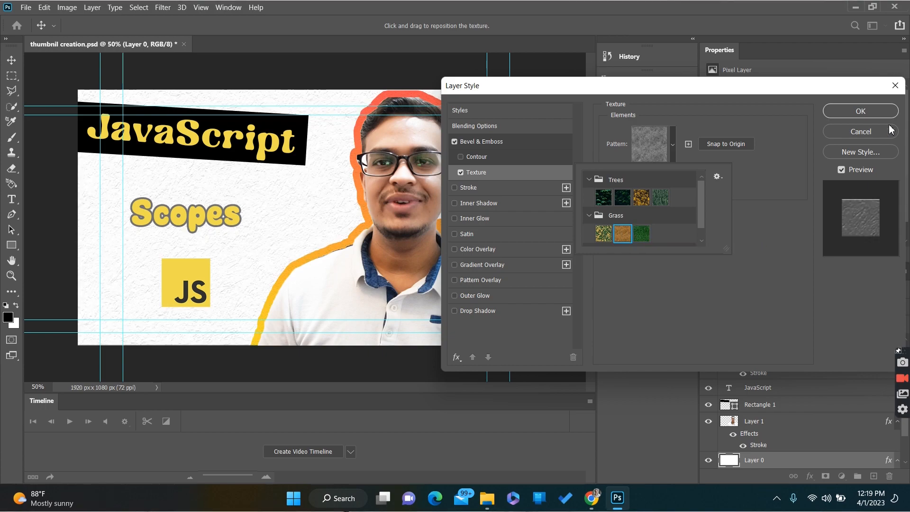
click(863, 114)
click(863, 113)
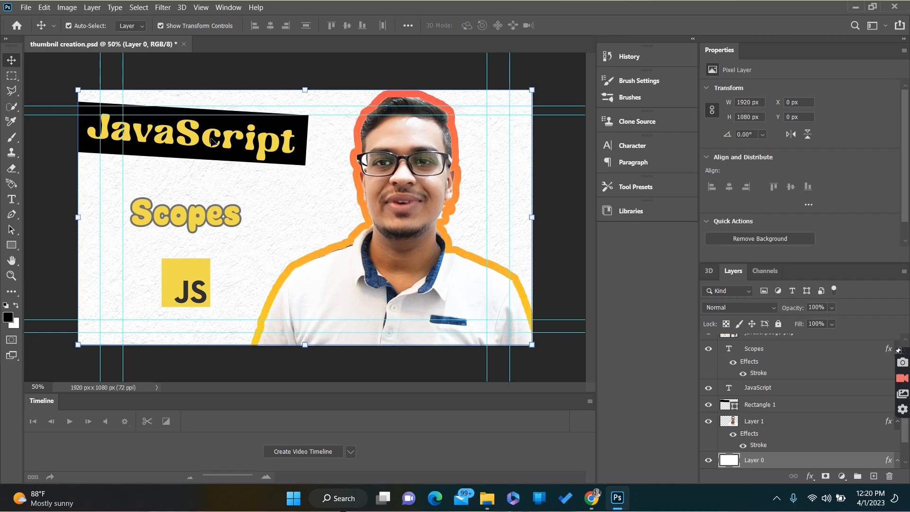
- Set the font size of the "Scopes" text to 180 pt and commit the edit
click(198, 224)
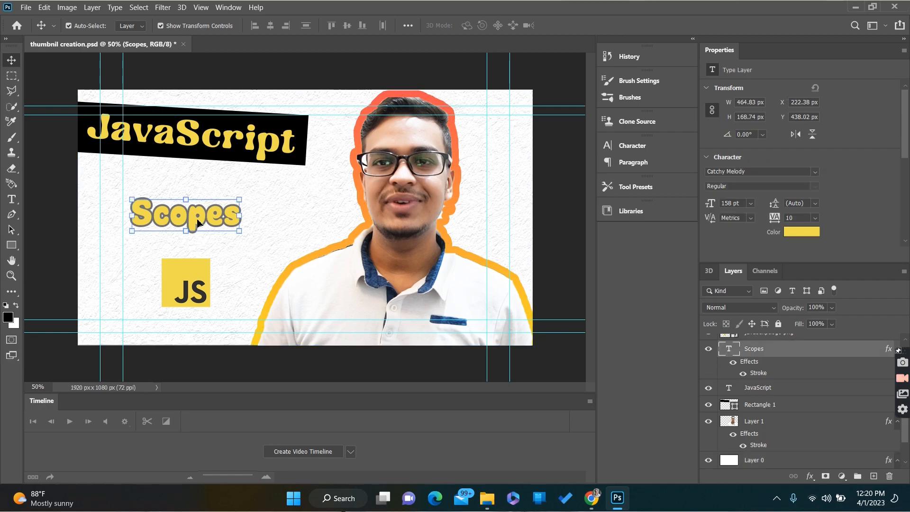
double_click(198, 223)
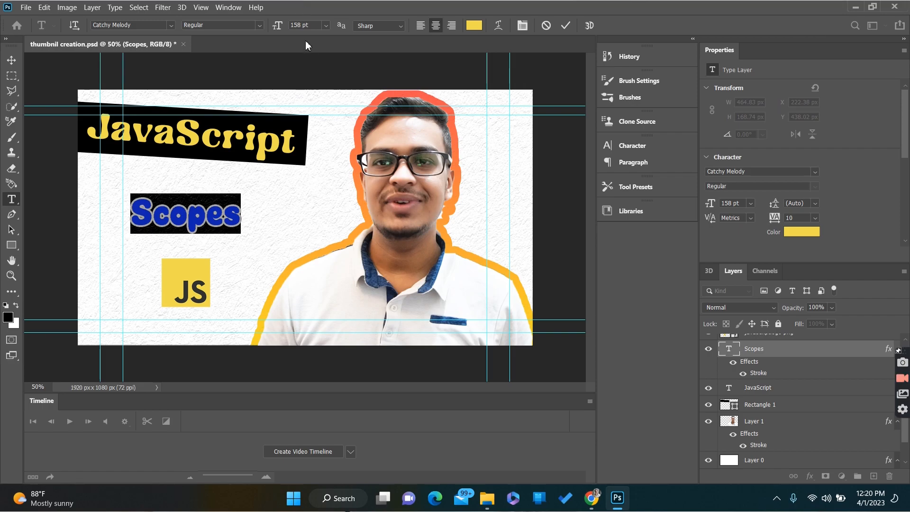
scroll(309, 26, up, 13)
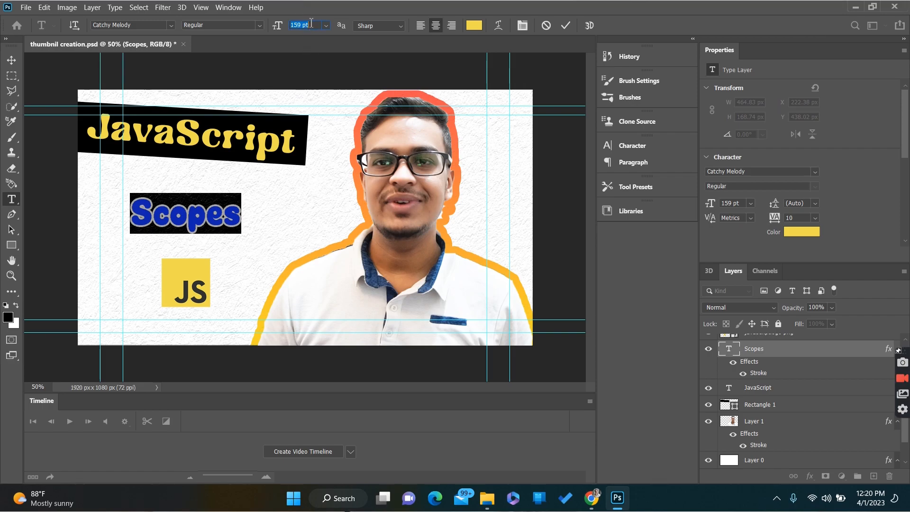
scroll(310, 26, up, 9)
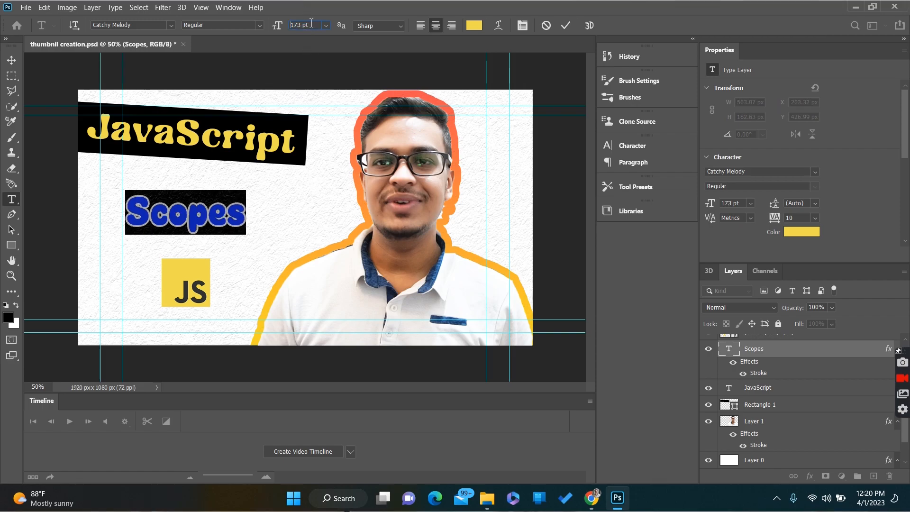
click(66, 64)
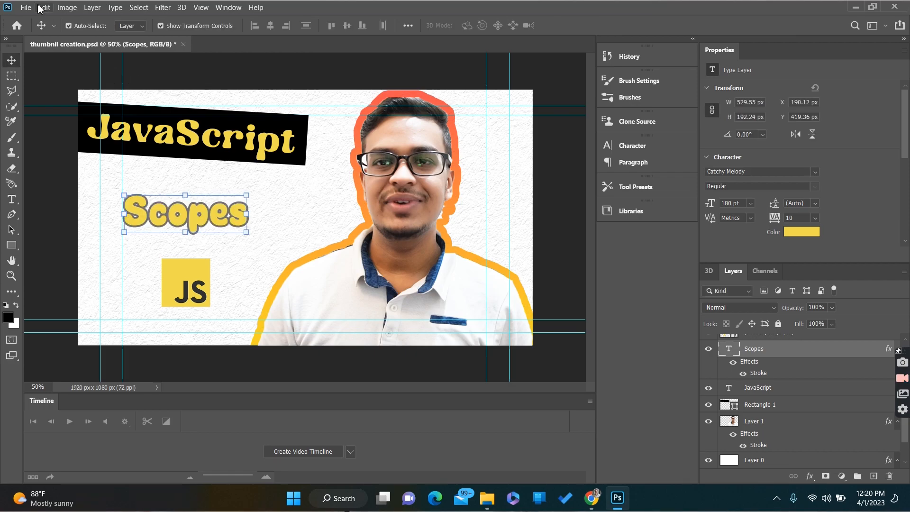
- Save the document and quick-export it as a PNG named "thumbnil" in the Full video folder
key(ctrl+s)
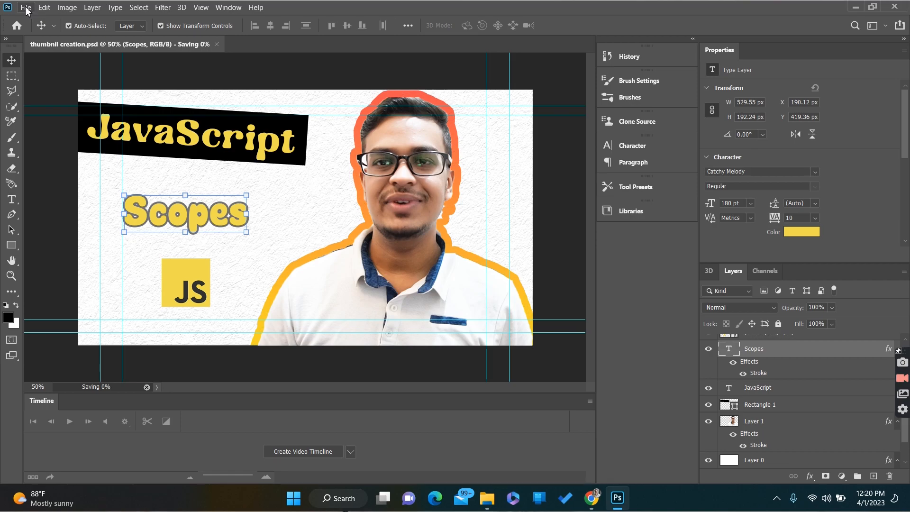
click(34, 8)
mouse_move(109, 172)
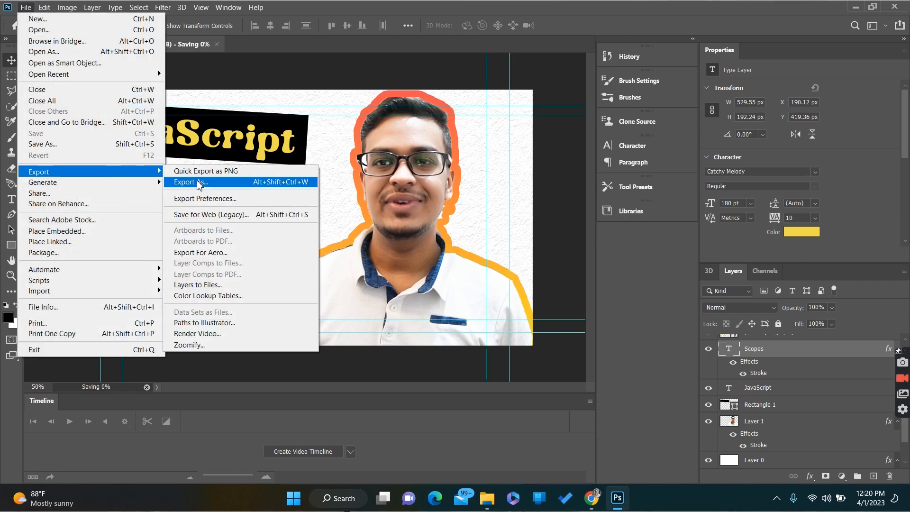
click(220, 179)
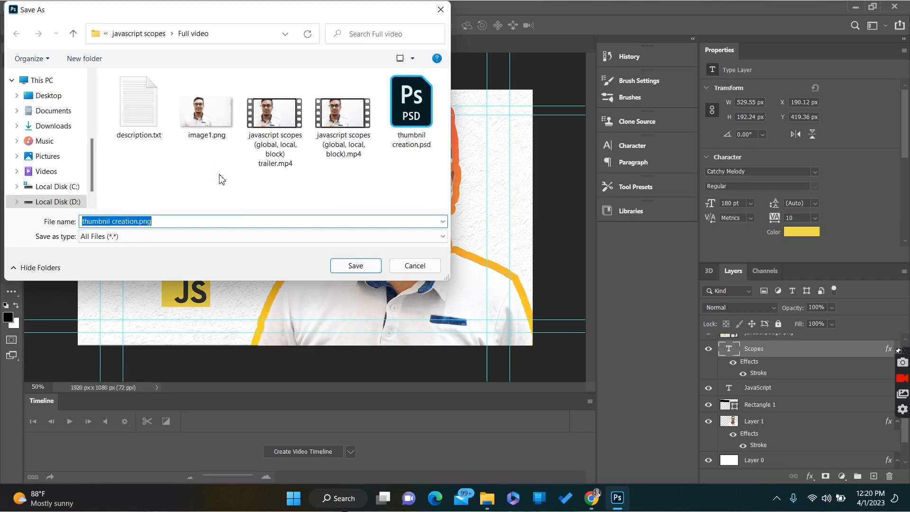
text(thumbnil)
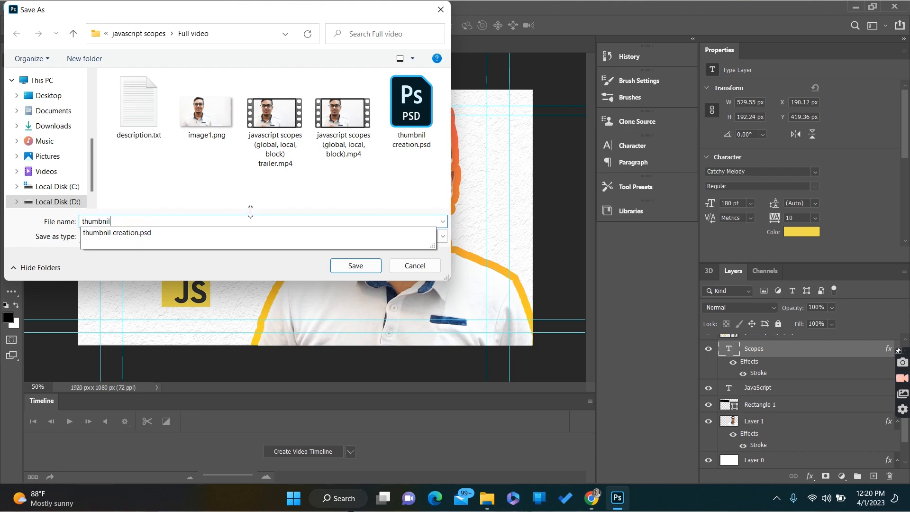
click(369, 265)
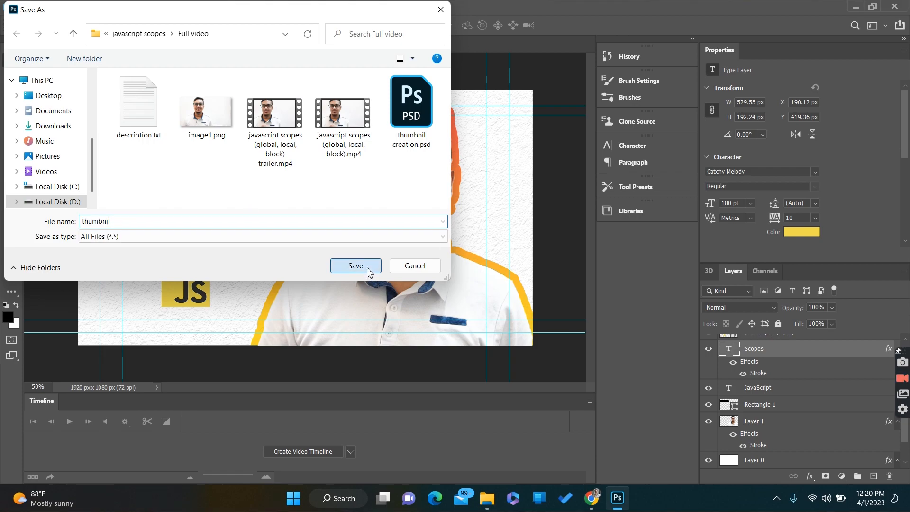